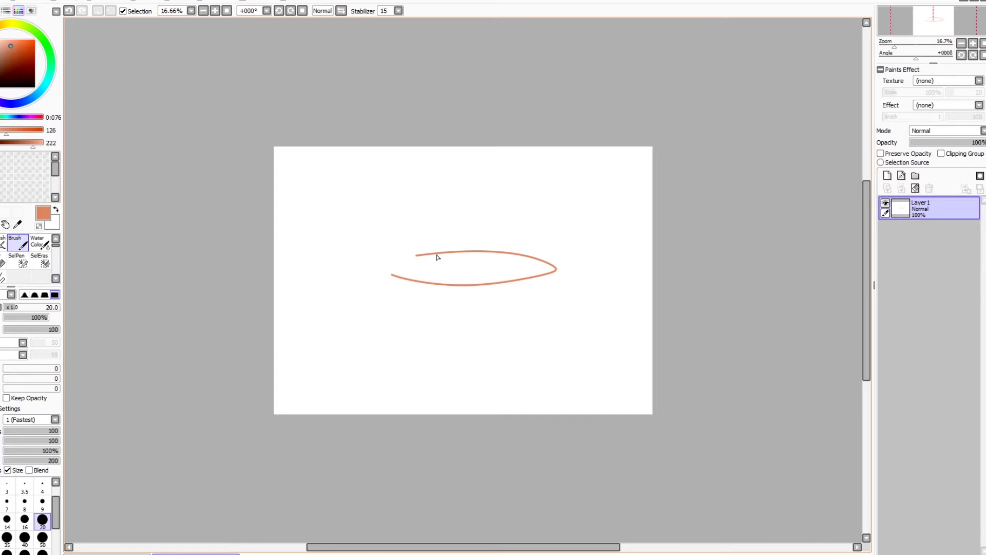
Undo the trial oval stroke and zoom the canvas view to 25%
key("ctrl+z")
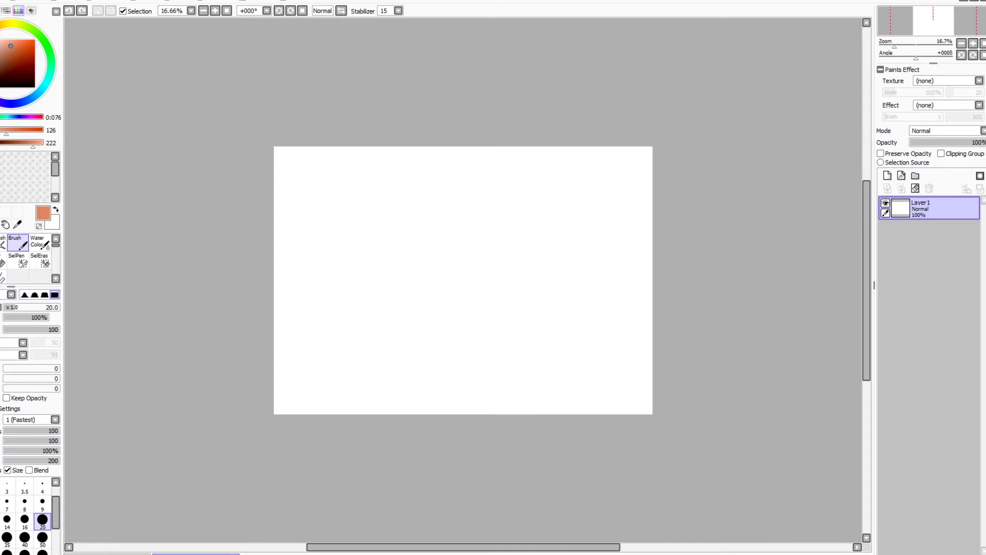
scroll(568, 242, "up", 1)
scroll(561, 245, "up", 1)
scroll(561, 249, "down", 1)
left_click_drag(451, 552, 433, 553)
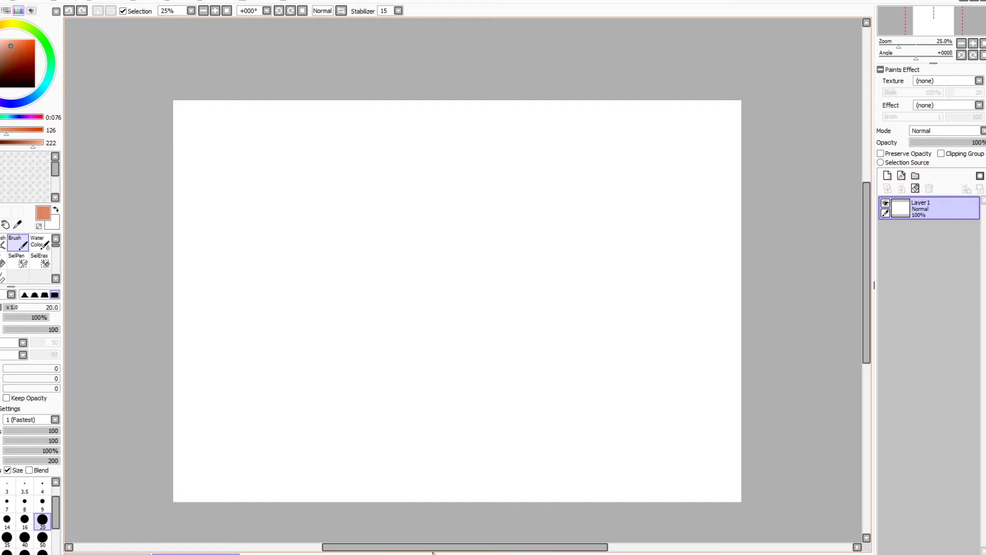
Rotate the canvas 90° counter-clockwise to test portrait, then back to landscape
left_click(42, 2)
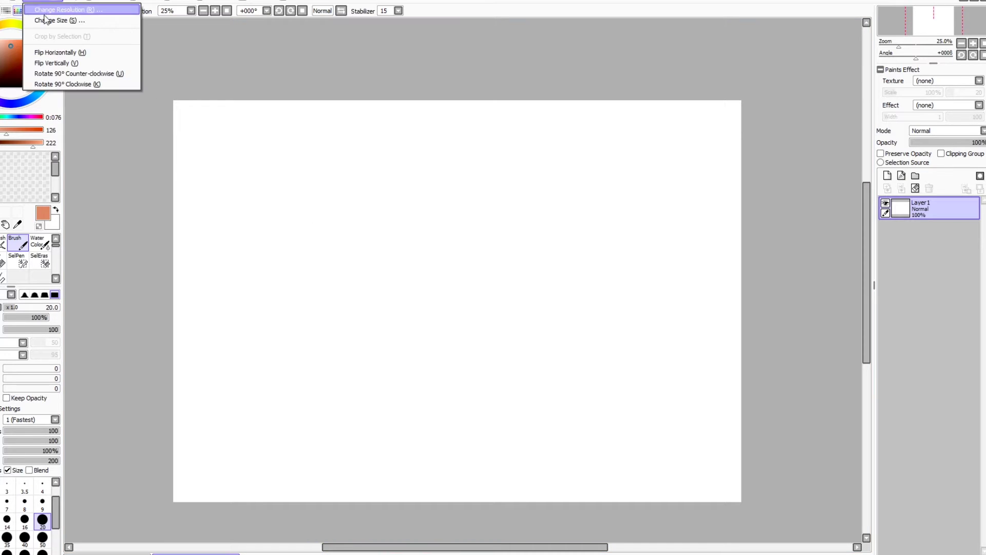
left_click(58, 74)
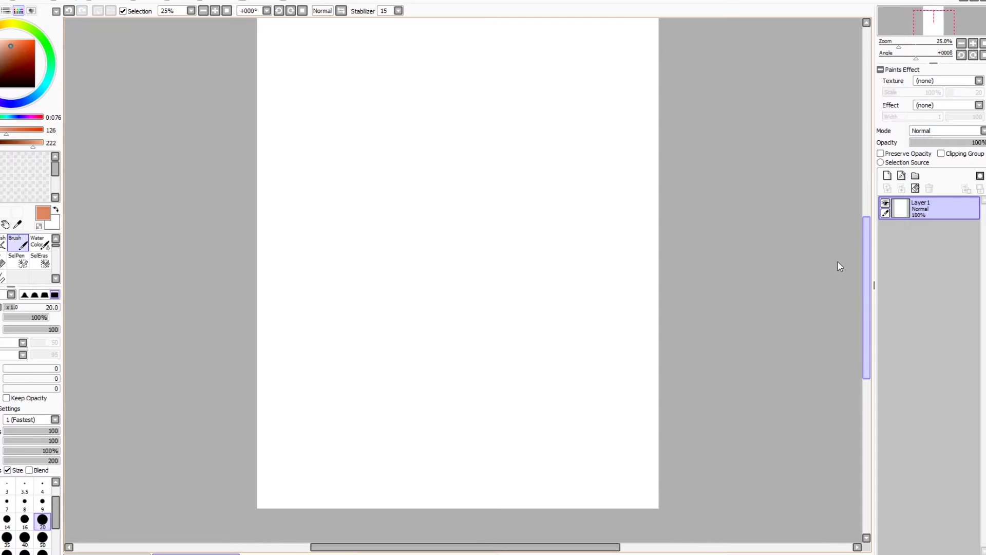
left_click_drag(837, 262, 836, 236)
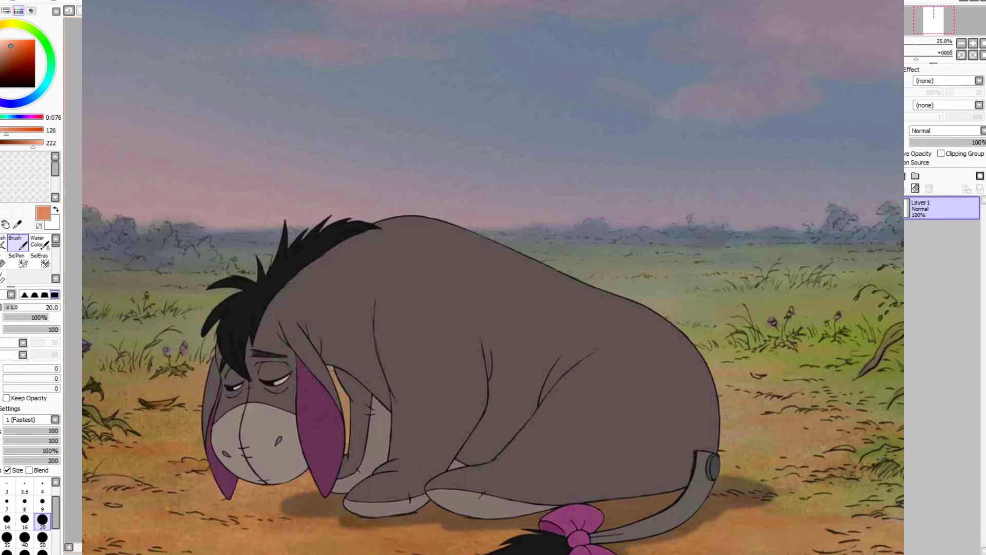
left_click(80, 1)
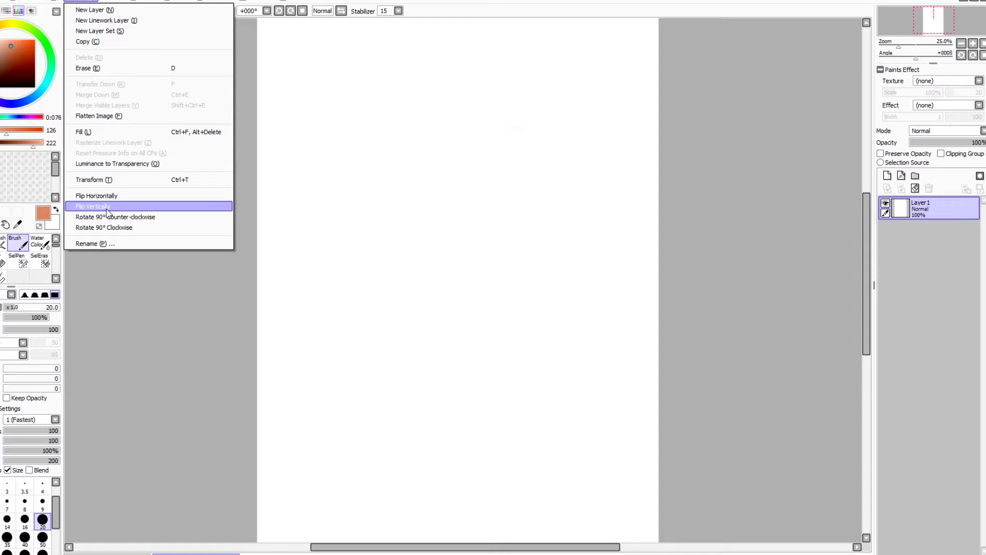
left_click(107, 218)
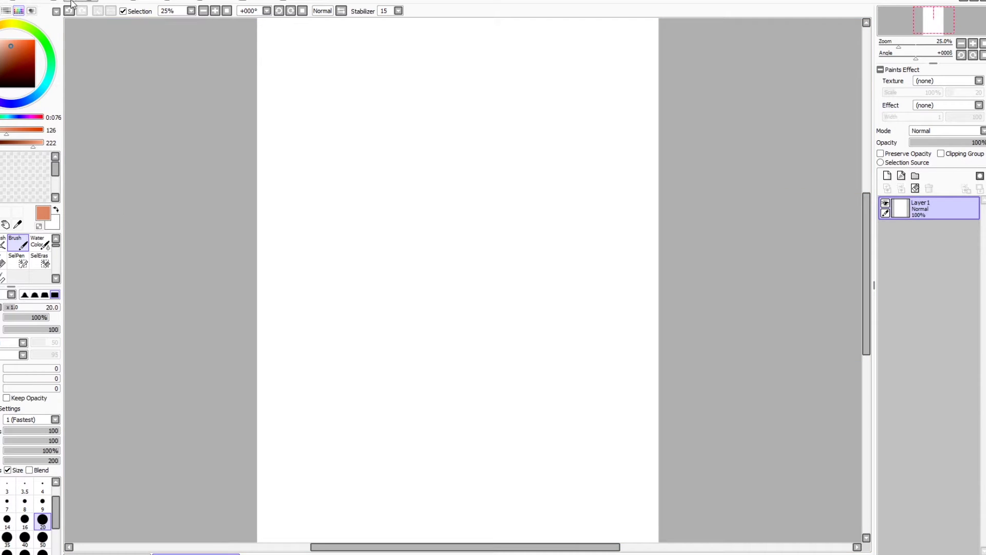
left_click(72, 4)
left_click(40, 73)
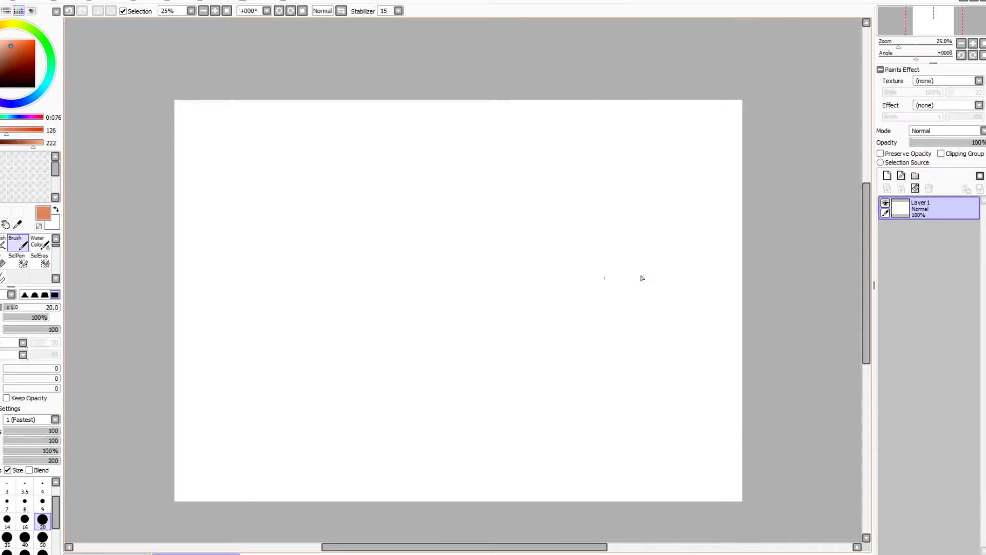
Draw the cup's oval rim and both curved sides, redoing the lower right bowl curve
mouse_move(339, 280)
left_mouse_down()
mouse_move(585, 283)
mouse_move(530, 271)
left_mouse_up()
left_click_drag(512, 269, 321, 284)
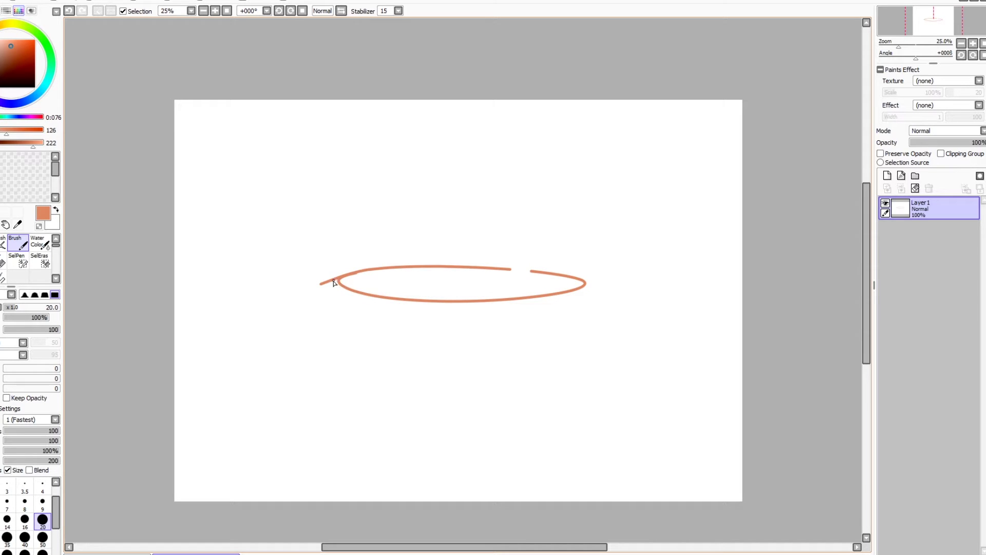
mouse_move(339, 305)
left_mouse_down()
mouse_move(415, 420)
mouse_move(395, 405)
left_mouse_up()
left_click_drag(586, 303, 529, 400)
key("ctrl+z")
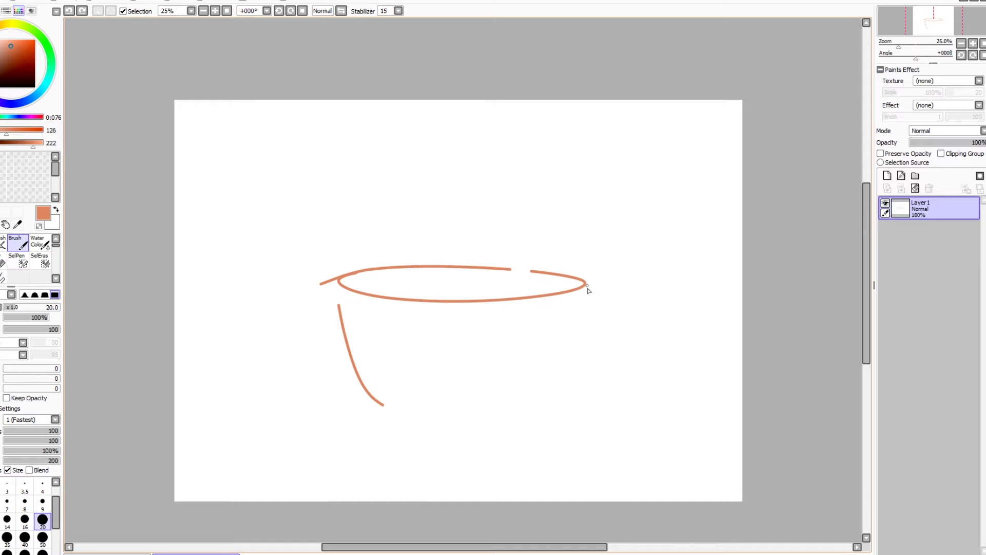
left_click_drag(588, 290, 586, 308)
left_click_drag(579, 363, 520, 411)
key("ctrl+z")
left_click_drag(578, 364, 518, 413)
key("ctrl+z")
left_click_drag(585, 365, 518, 423)
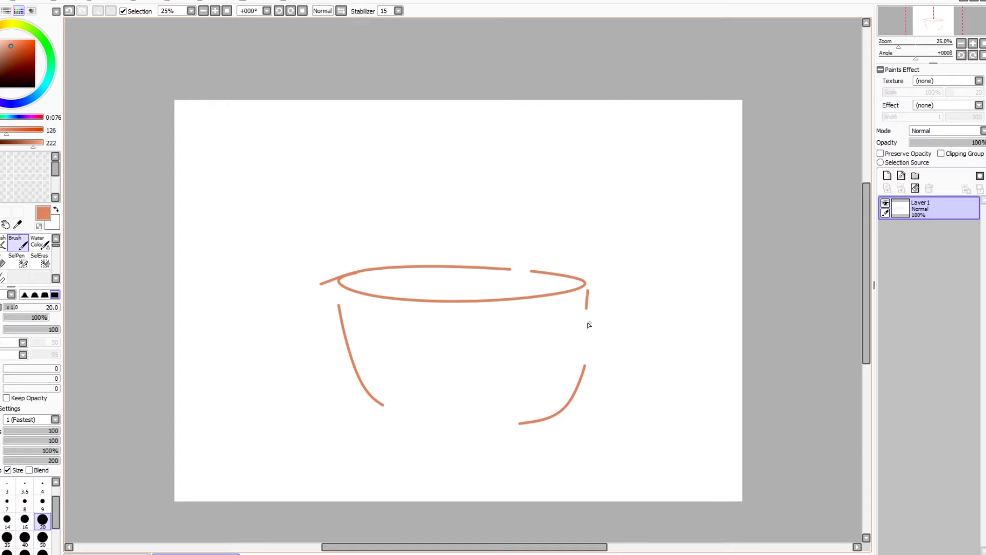
Add the handle's inner hook and outer arc, and redraw the left side below the rim
mouse_move(584, 318)
left_mouse_down()
mouse_move(607, 326)
mouse_move(611, 309)
mouse_move(597, 297)
mouse_move(646, 295)
mouse_move(652, 331)
mouse_move(596, 396)
mouse_move(577, 410)
mouse_move(572, 397)
left_mouse_up()
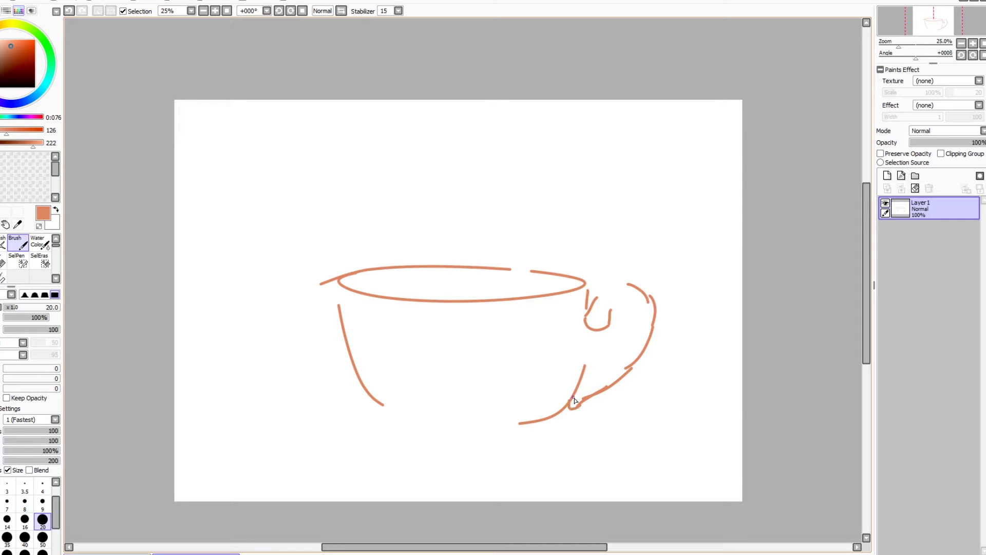
mouse_move(616, 303)
left_mouse_down()
mouse_move(637, 314)
mouse_move(628, 310)
mouse_move(634, 329)
mouse_move(581, 380)
left_mouse_up()
left_click_drag(591, 333, 585, 364)
key("ctrl+z")
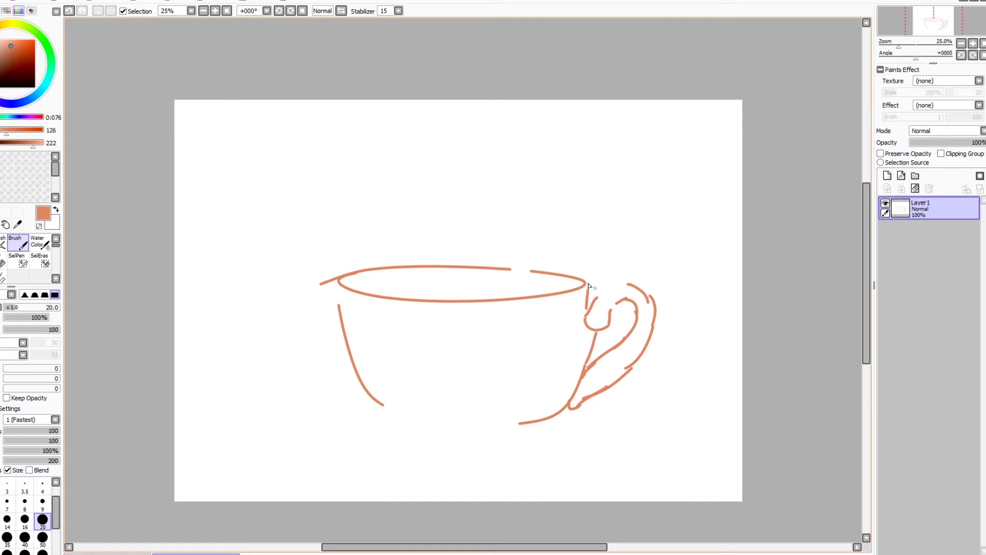
mouse_move(595, 285)
left_mouse_down()
mouse_move(582, 291)
mouse_move(574, 278)
mouse_move(599, 278)
mouse_move(569, 275)
mouse_move(576, 286)
mouse_move(573, 274)
left_mouse_up()
key("ctrl+z")
key("ctrl+z")
key("ctrl+z")
mouse_move(332, 282)
left_mouse_down()
mouse_move(353, 336)
mouse_move(336, 285)
mouse_move(342, 344)
mouse_move(335, 304)
mouse_move(352, 333)
mouse_move(333, 296)
mouse_move(350, 341)
left_mouse_up()
key("ctrl+z")
key("ctrl+z")
key("ctrl+z")
Join the cup's left side to its base and sketch a saucer arc at the lower left
left_click_drag(378, 408, 449, 424)
mouse_move(382, 410)
left_mouse_down()
mouse_move(365, 394)
mouse_move(398, 420)
left_mouse_up()
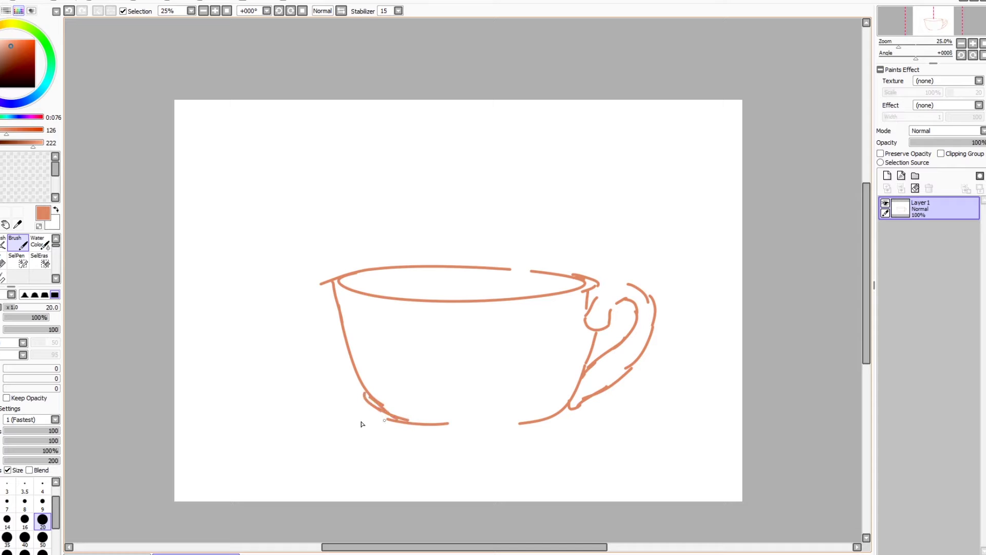
mouse_move(342, 377)
left_mouse_down()
mouse_move(291, 410)
mouse_move(338, 433)
mouse_move(296, 417)
mouse_move(372, 450)
mouse_move(536, 448)
left_mouse_up()
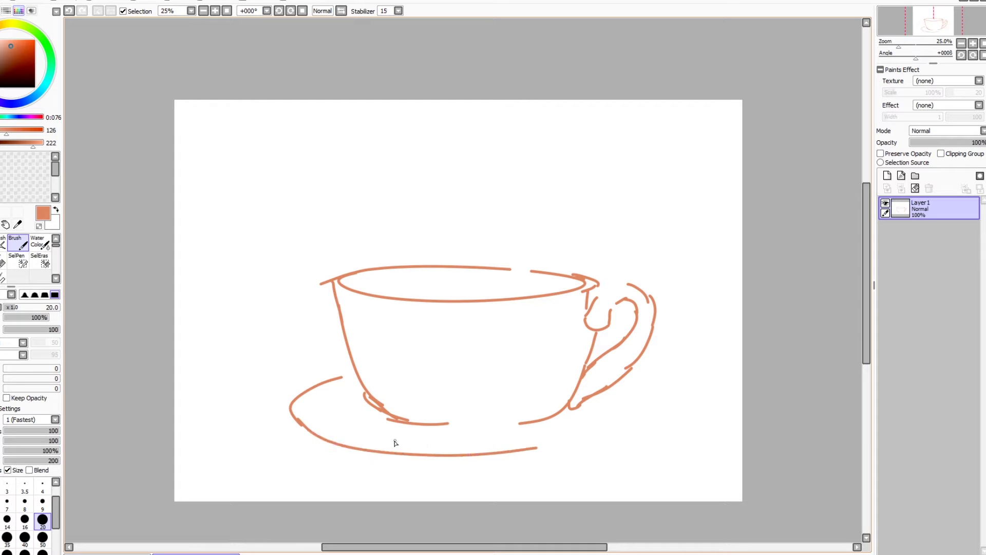
key("ctrl+z")
mouse_move(294, 413)
left_mouse_down()
mouse_move(433, 444)
mouse_move(570, 437)
left_mouse_up()
key("ctrl+z")
mouse_move(290, 411)
left_mouse_down()
mouse_move(621, 426)
mouse_move(623, 415)
mouse_move(439, 425)
left_mouse_up()
key("ctrl+z")
key("ctrl+z")
key("ctrl+z")
key("ctrl+z")
Lasso the teacup sketch, move it slightly left and down, and deselect
left_click(1, 212)
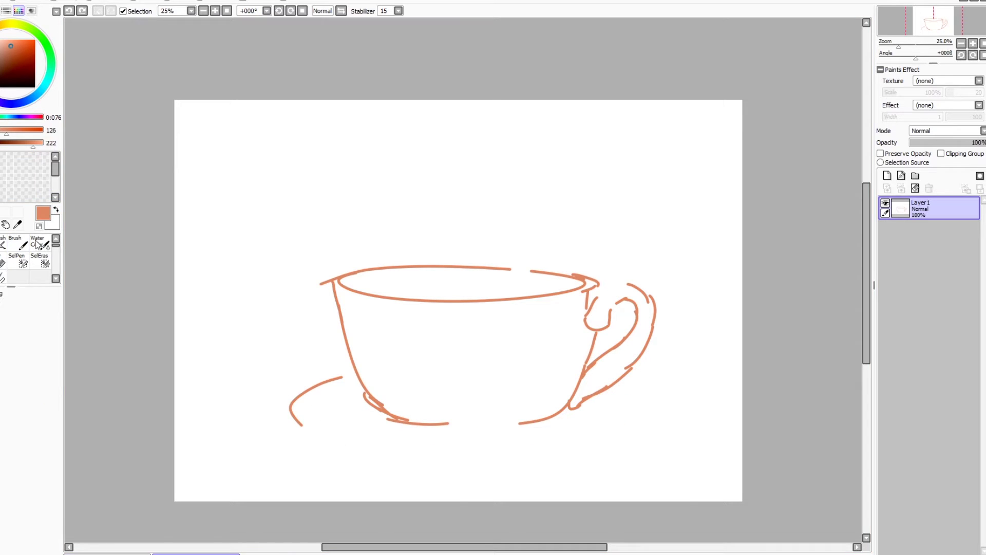
mouse_move(404, 452)
left_mouse_down()
mouse_move(350, 462)
mouse_move(249, 327)
mouse_move(480, 215)
mouse_move(683, 311)
mouse_move(657, 396)
mouse_move(458, 454)
mouse_move(359, 456)
left_mouse_up()
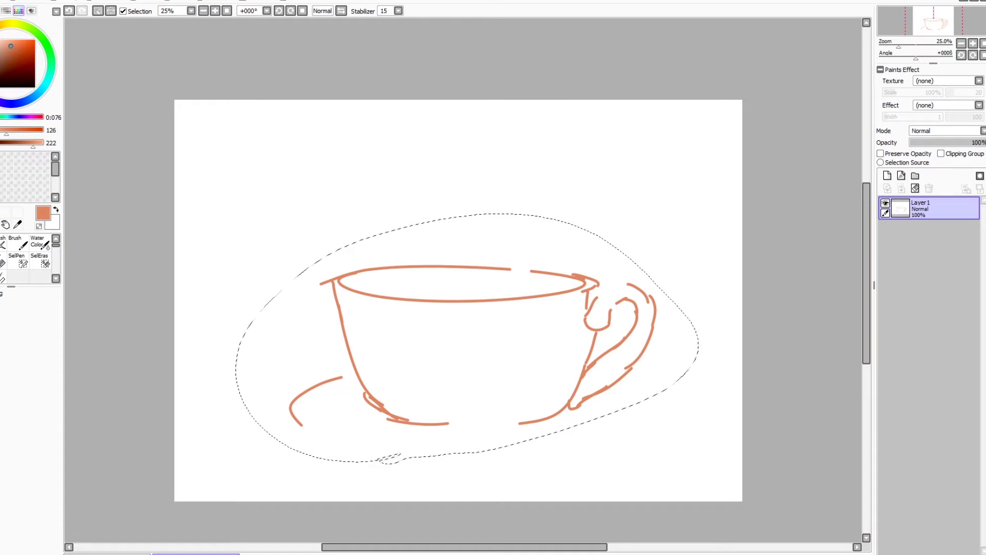
left_click(1, 225)
left_click_drag(491, 254, 468, 273)
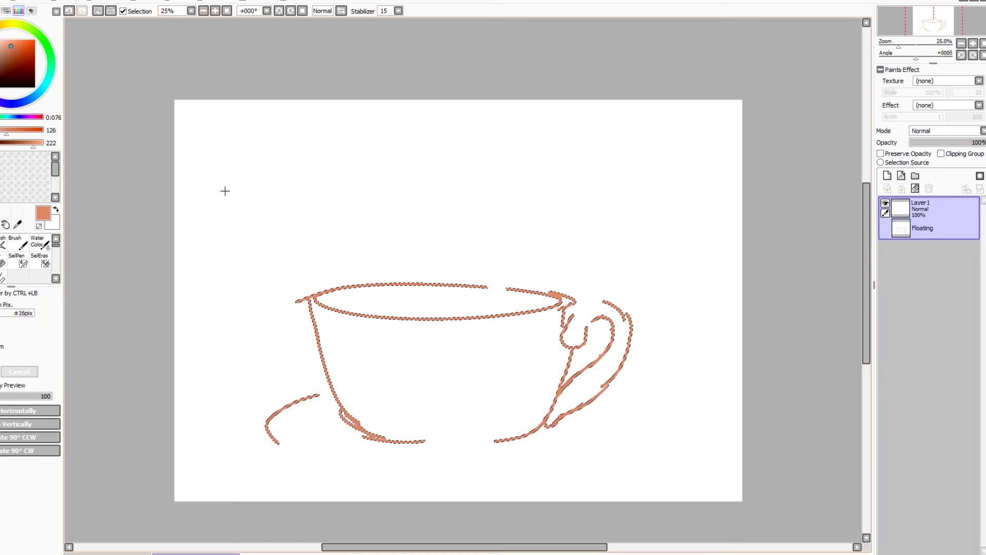
key("ctrl+d")
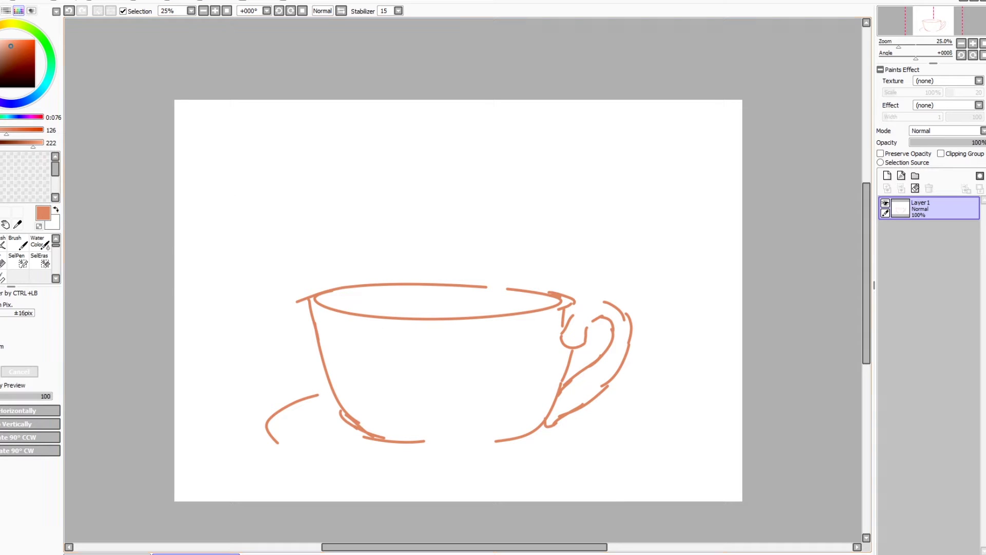
left_click(17, 244)
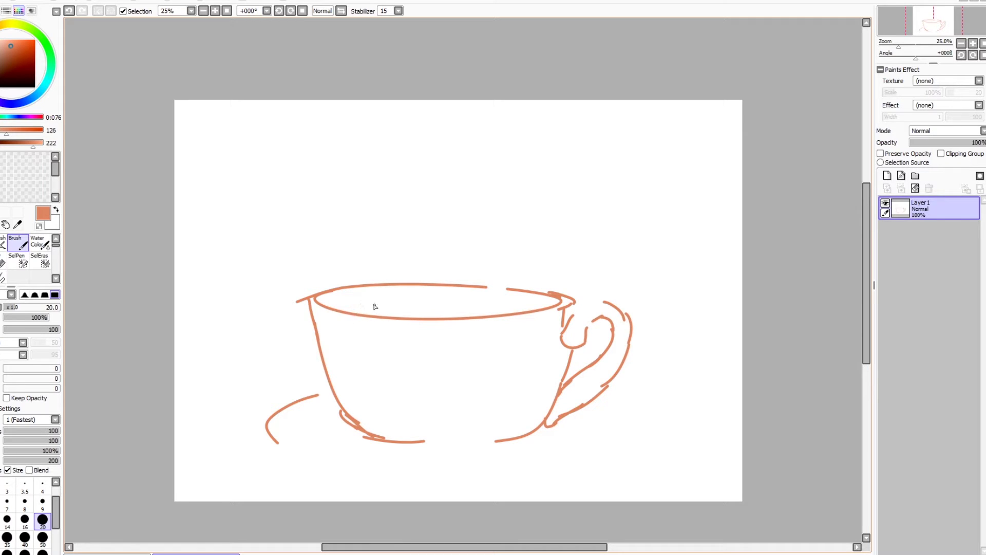
mouse_move(365, 290)
left_mouse_down()
mouse_move(345, 323)
mouse_move(346, 313)
mouse_move(377, 366)
left_mouse_up()
left_click_drag(397, 319, 411, 308)
key("ctrl+z")
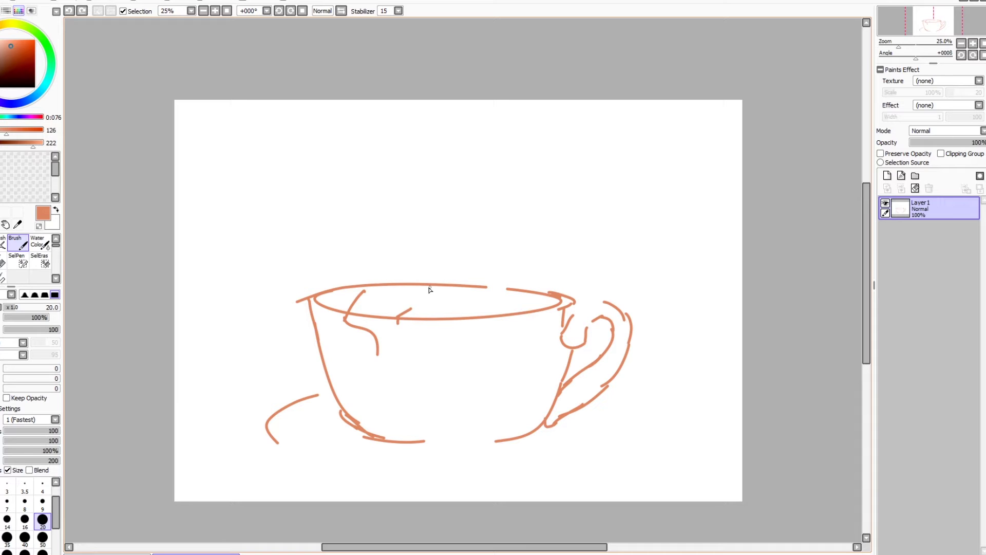
key("ctrl+z")
key("ctrl+z")
left_click_drag(344, 242, 386, 249)
mouse_move(413, 177)
left_mouse_down()
mouse_move(360, 264)
mouse_move(445, 227)
left_mouse_up()
left_click_drag(421, 172, 305, 267)
left_click_drag(348, 194, 329, 246)
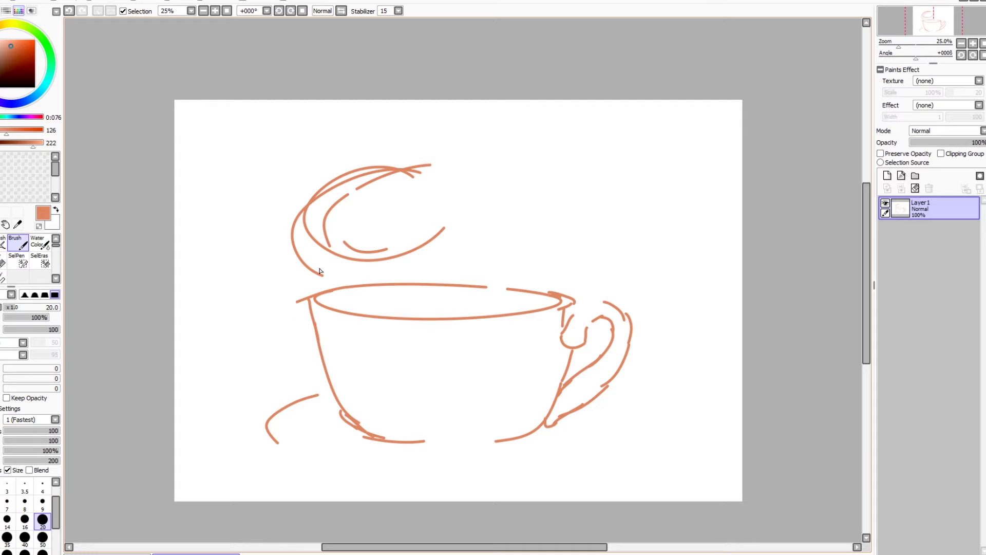
left_click_drag(313, 257, 319, 263)
mouse_move(321, 279)
left_mouse_down()
mouse_move(349, 290)
mouse_move(405, 275)
mouse_move(388, 288)
left_mouse_up()
key("ctrl+z")
key("ctrl+z")
key("ctrl+z")
key("ctrl+z")
key("ctrl+z")
key("ctrl+z")
key("ctrl+z")
key("ctrl+z")
key("ctrl+z")
key("ctrl+z")
key("ctrl+z")
key("ctrl+z")
key("ctrl+z")
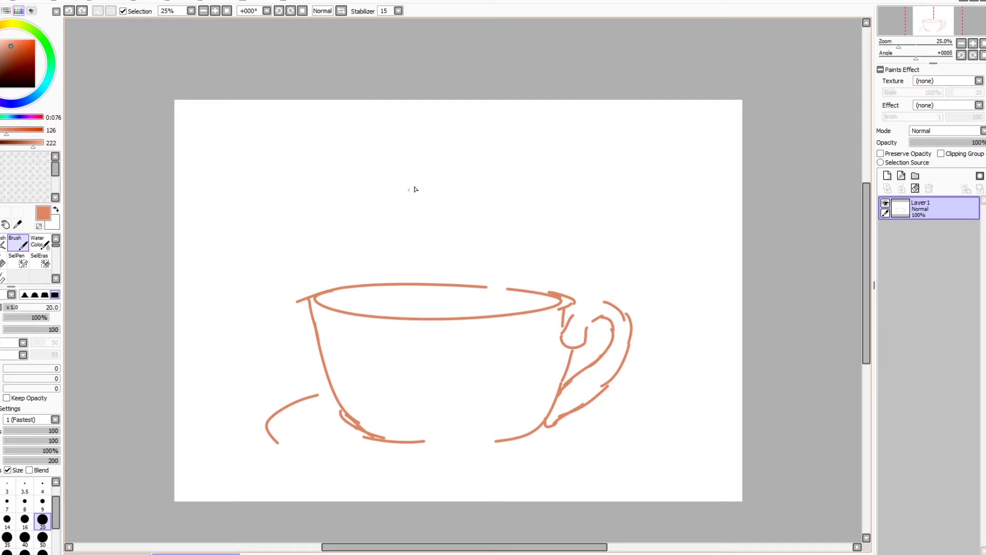
Sketch a round C-shaped form above the cup, undoing the stray strokes
left_click_drag(408, 167, 433, 201)
left_click_drag(401, 167, 433, 246)
key("ctrl+z")
key("ctrl+z")
left_click_drag(382, 144, 446, 228)
left_click_drag(439, 156, 366, 251)
key("ctrl+z")
left_click_drag(385, 138, 415, 219)
mouse_move(383, 155)
left_mouse_down()
mouse_move(412, 249)
mouse_move(391, 250)
left_mouse_up()
Draw two lines crossing the rim and a U-shaped curve down inside the cup
key("ctrl+z")
key("ctrl+z")
key("ctrl+z")
key("ctrl+z")
key("ctrl+z")
left_click_drag(363, 276, 346, 316)
left_click_drag(449, 280, 463, 308)
mouse_move(406, 297)
left_mouse_down()
mouse_move(379, 308)
mouse_move(373, 340)
mouse_move(381, 367)
mouse_move(412, 356)
left_mouse_up()
left_click_drag(410, 359, 421, 327)
left_click_drag(416, 330, 420, 325)
key("ctrl+z")
mouse_move(399, 368)
left_mouse_down()
mouse_move(417, 328)
mouse_move(448, 319)
left_mouse_up()
Add arches over the rim's right side curling toward the handle, and thicken the left line
left_click_drag(454, 277, 480, 315)
left_click_drag(460, 266, 519, 310)
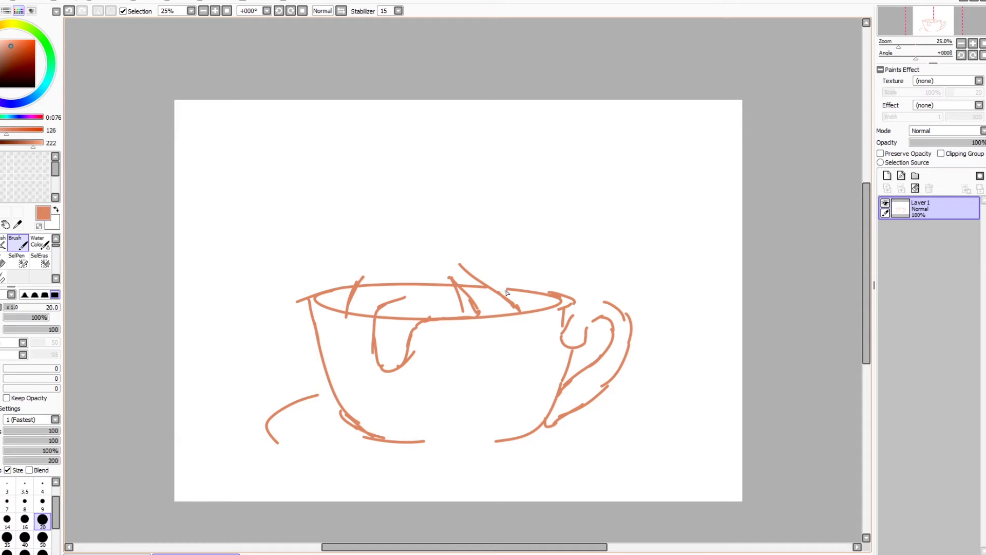
mouse_move(491, 288)
left_mouse_down()
mouse_move(511, 266)
mouse_move(540, 277)
left_mouse_up()
mouse_move(480, 272)
left_mouse_down()
mouse_move(554, 265)
mouse_move(566, 277)
mouse_move(558, 293)
left_mouse_up()
left_click_drag(566, 279, 563, 299)
mouse_move(559, 263)
left_mouse_down()
mouse_move(580, 267)
mouse_move(591, 307)
left_mouse_up()
left_click_drag(598, 290, 590, 300)
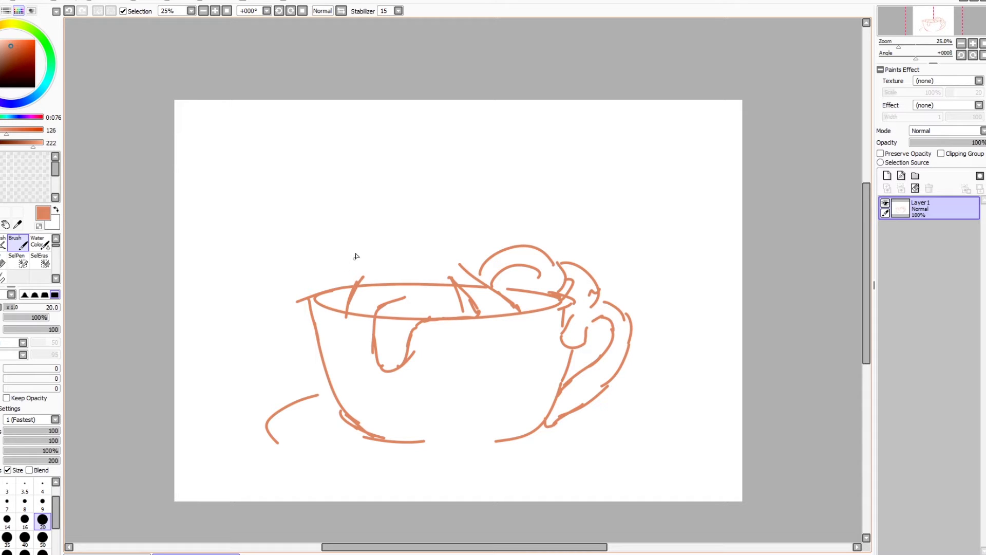
left_click_drag(351, 302, 362, 266)
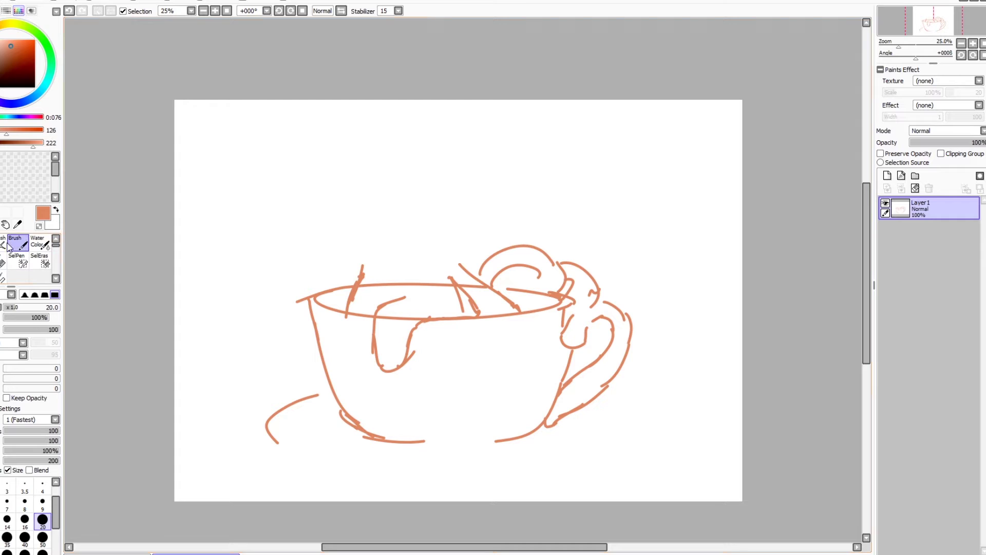
Erase the rim line behind the figure with the size-40 Eraser
left_click(3, 262)
mouse_move(438, 280)
left_mouse_down()
mouse_move(481, 288)
mouse_move(488, 299)
mouse_move(521, 290)
mouse_move(511, 286)
mouse_move(525, 291)
left_mouse_up()
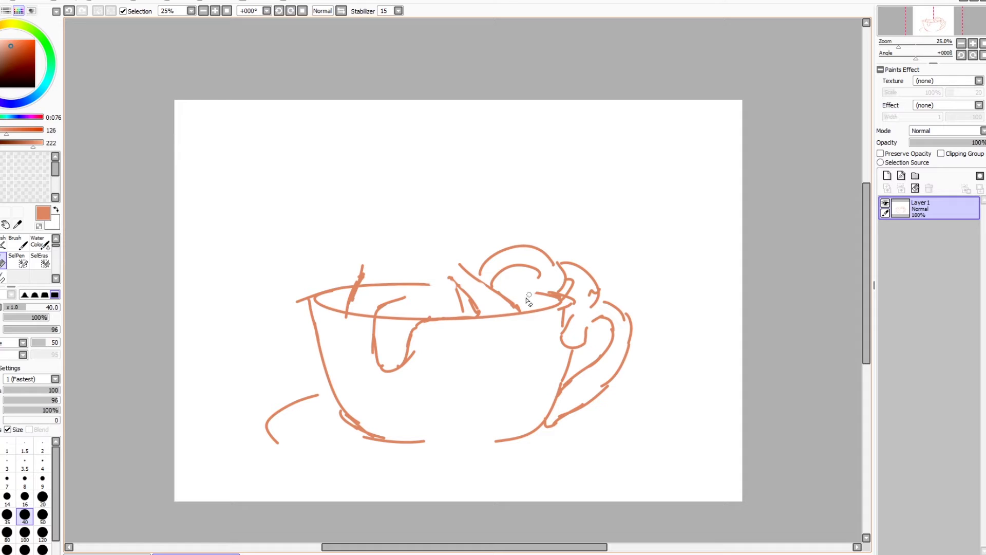
left_click_drag(429, 283, 365, 286)
Sketch the round head outline above the cup with a curl on top and its right side and chin
left_click(18, 249)
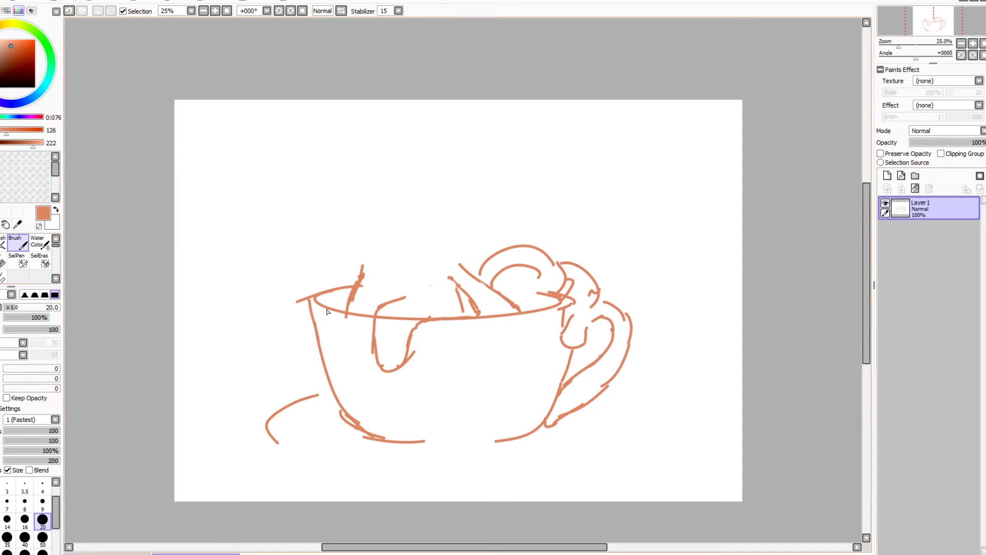
mouse_move(361, 312)
left_mouse_down()
mouse_move(365, 283)
mouse_move(363, 312)
left_mouse_up()
key("ctrl+z")
left_click_drag(380, 154, 471, 184)
key("ctrl+z")
left_click_drag(329, 173, 308, 221)
key("ctrl+z")
mouse_move(430, 176)
left_mouse_down()
mouse_move(418, 265)
mouse_move(480, 219)
left_mouse_up()
mouse_move(422, 142)
left_mouse_down()
mouse_move(356, 249)
mouse_move(481, 203)
left_mouse_up()
mouse_move(436, 128)
left_mouse_down()
mouse_move(396, 142)
mouse_move(450, 214)
left_mouse_up()
mouse_move(456, 178)
left_mouse_down()
mouse_move(446, 268)
mouse_move(417, 275)
left_mouse_up()
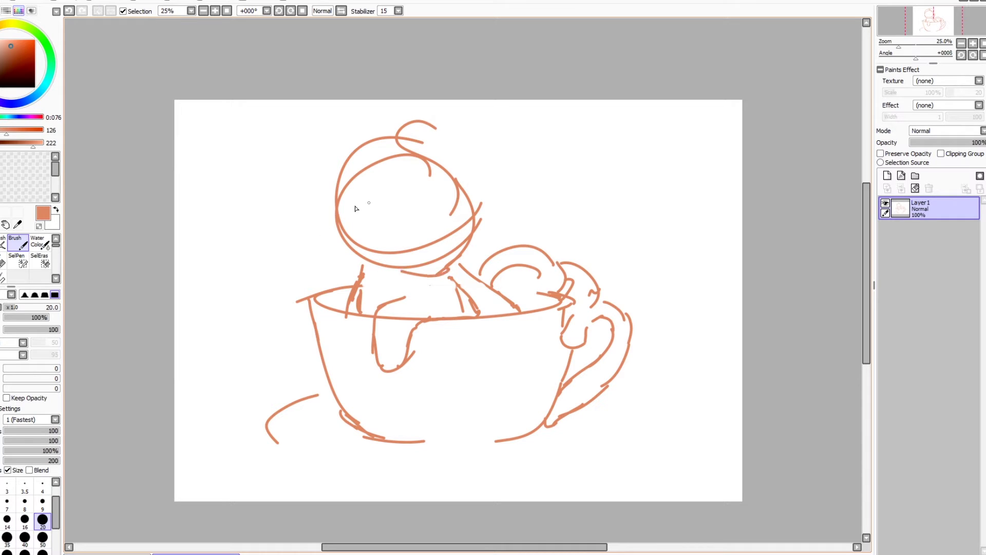
Add hatching under the chin, jaw lines, an arm stroke and a small left ear
mouse_move(339, 207)
left_mouse_down()
mouse_move(321, 228)
mouse_move(342, 208)
mouse_move(327, 239)
mouse_move(341, 254)
mouse_move(325, 244)
mouse_move(354, 259)
left_mouse_up()
key("ctrl+z")
key("ctrl+z")
key("ctrl+z")
key("ctrl+z")
key("ctrl+z")
mouse_move(329, 210)
left_mouse_down()
mouse_move(338, 259)
mouse_move(368, 273)
mouse_move(341, 267)
mouse_move(395, 274)
mouse_move(442, 230)
left_mouse_up()
mouse_move(422, 268)
left_mouse_down()
mouse_move(371, 282)
mouse_move(333, 256)
left_mouse_up()
mouse_move(340, 218)
left_mouse_down()
mouse_move(331, 256)
mouse_move(338, 241)
mouse_move(332, 257)
mouse_move(356, 273)
left_mouse_up()
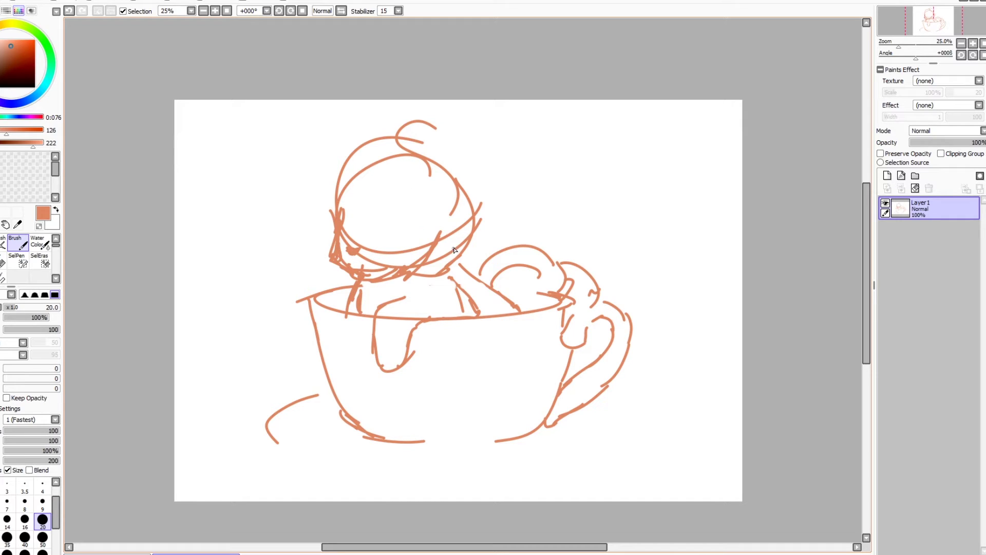
left_click_drag(456, 260, 491, 289)
mouse_move(337, 213)
left_mouse_down()
mouse_move(340, 204)
mouse_move(353, 212)
mouse_move(348, 228)
left_mouse_up()
Erase inside the small ear and draw an oval eye, trimming its right spur
key("e")
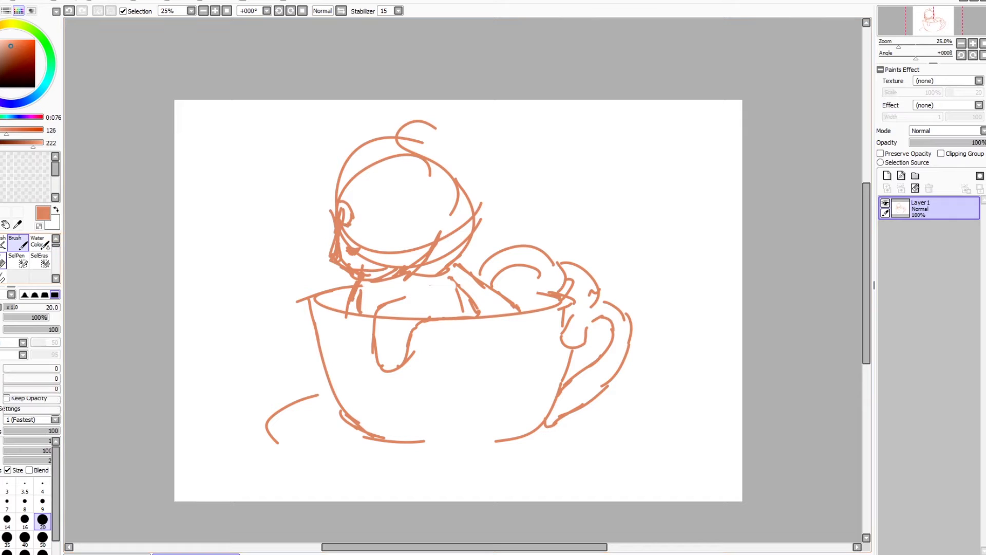
mouse_move(342, 211)
left_mouse_down()
mouse_move(345, 219)
mouse_move(342, 211)
left_mouse_up()
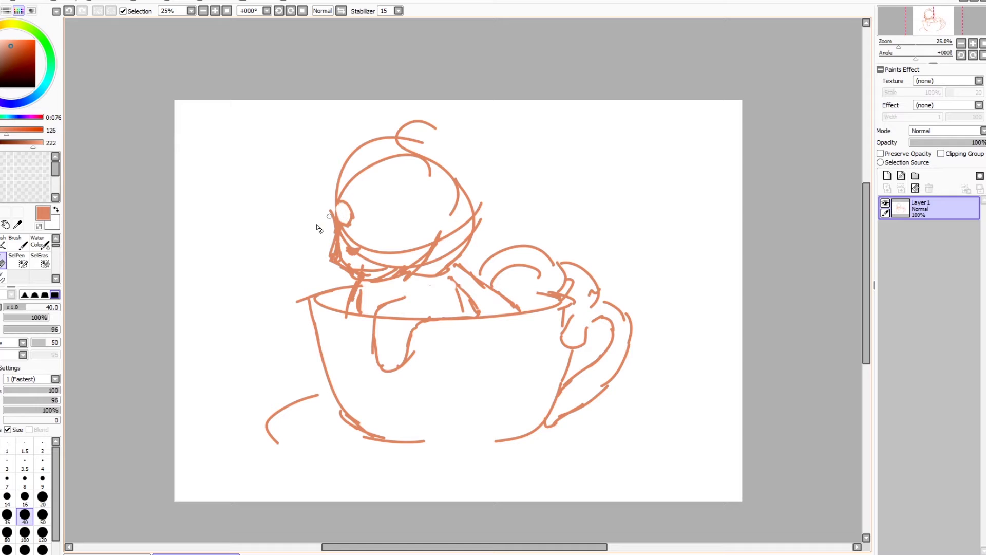
left_click(20, 248)
mouse_move(406, 208)
left_mouse_down()
mouse_move(384, 212)
mouse_move(396, 236)
mouse_move(401, 207)
mouse_move(410, 226)
left_mouse_up()
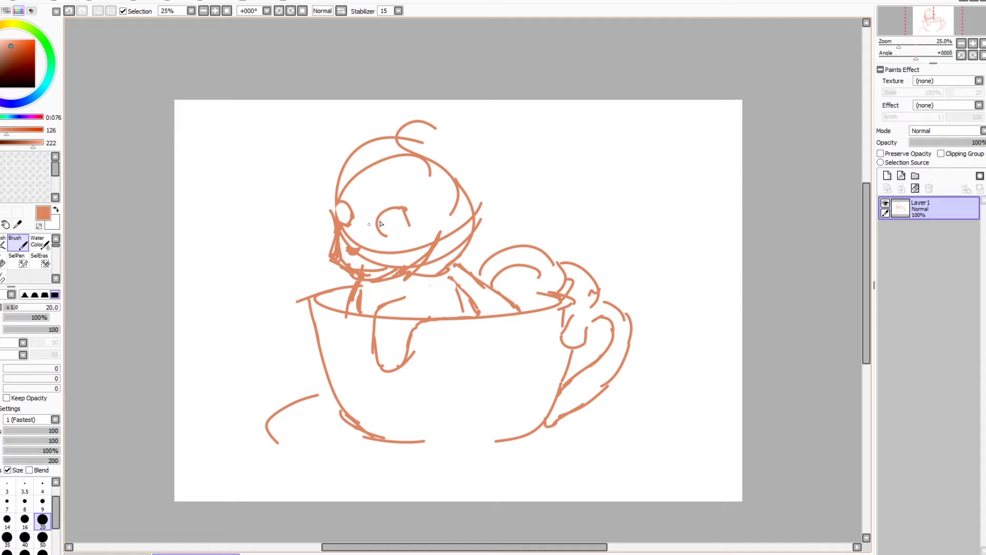
key("ctrl+z")
key("ctrl+z")
left_click_drag(371, 234, 391, 207)
key("ctrl+z")
mouse_move(377, 223)
left_mouse_down()
mouse_move(403, 212)
mouse_move(375, 219)
mouse_move(393, 199)
mouse_move(411, 217)
mouse_move(383, 202)
mouse_move(409, 216)
mouse_move(377, 219)
mouse_move(417, 218)
left_mouse_up()
key("ctrl+z")
key("ctrl+z")
key("ctrl+z")
key("ctrl+z")
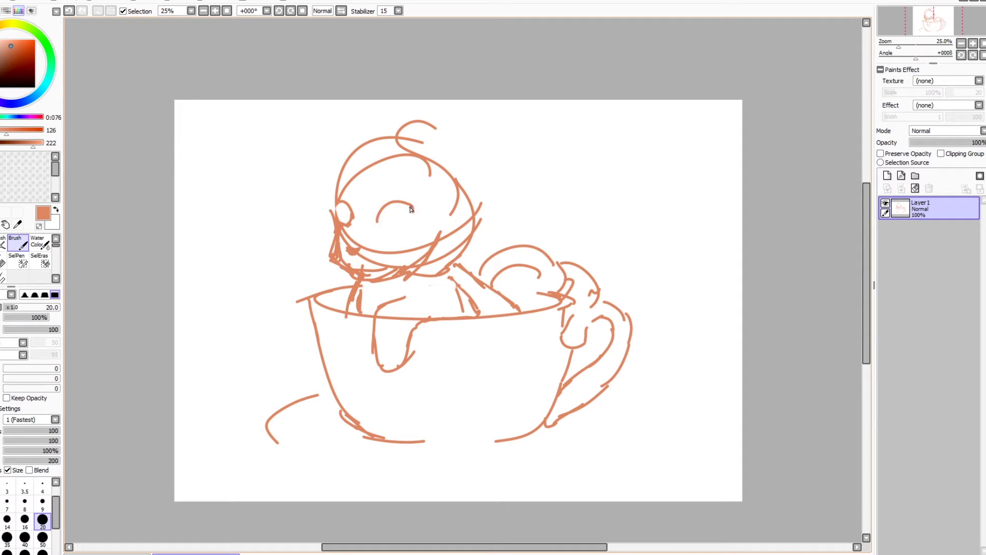
key("ctrl+z")
mouse_move(380, 225)
left_mouse_down()
mouse_move(400, 203)
mouse_move(410, 220)
mouse_move(387, 231)
left_mouse_up()
left_click(3, 260)
left_click_drag(416, 219, 412, 225)
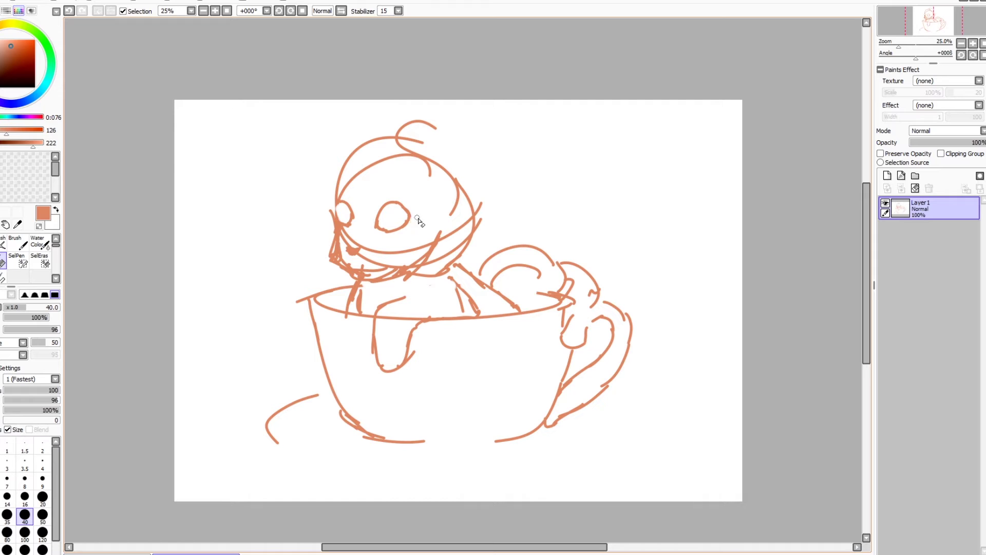
Add strokes along the head's left side and draw a pointed ear jutting left
left_click(24, 245)
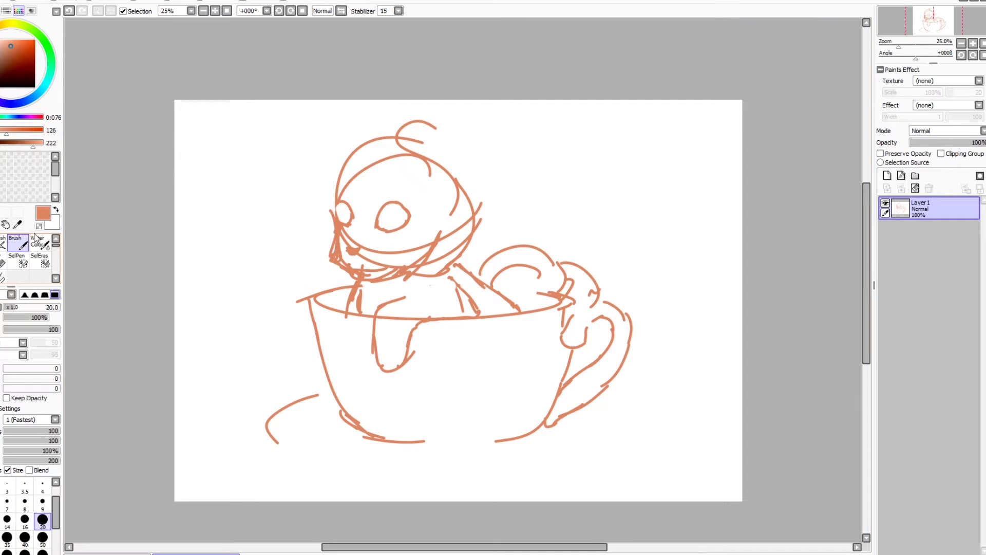
mouse_move(359, 166)
left_mouse_down()
mouse_move(349, 197)
mouse_move(362, 217)
left_mouse_up()
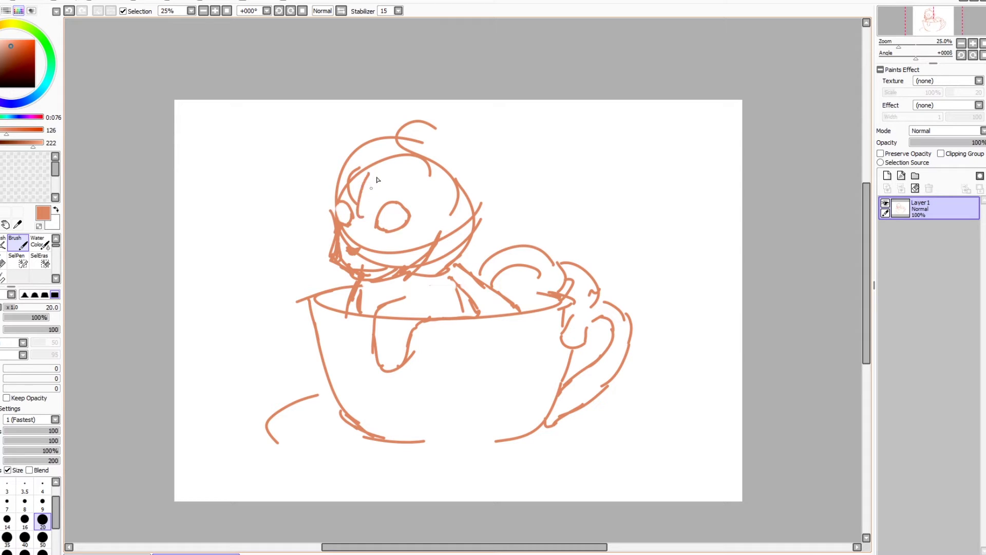
key("ctrl+z")
left_click_drag(363, 206, 370, 212)
mouse_move(345, 166)
left_mouse_down()
mouse_move(330, 186)
mouse_move(345, 207)
mouse_move(344, 184)
mouse_move(360, 212)
left_mouse_up()
left_click_drag(452, 191, 539, 179)
key("ctrl+z")
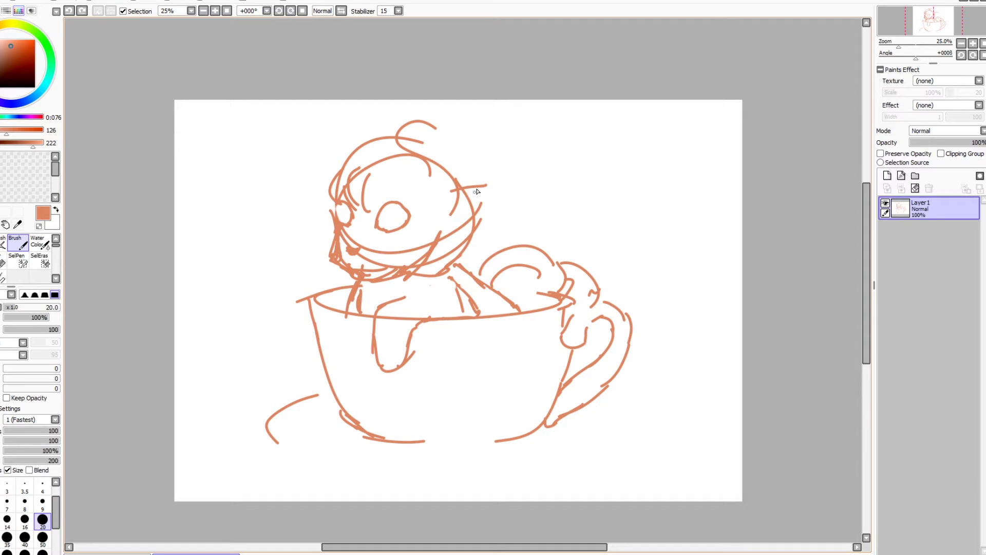
key("ctrl+z")
mouse_move(329, 191)
left_mouse_down()
mouse_move(282, 201)
mouse_move(299, 196)
mouse_move(324, 208)
left_mouse_up()
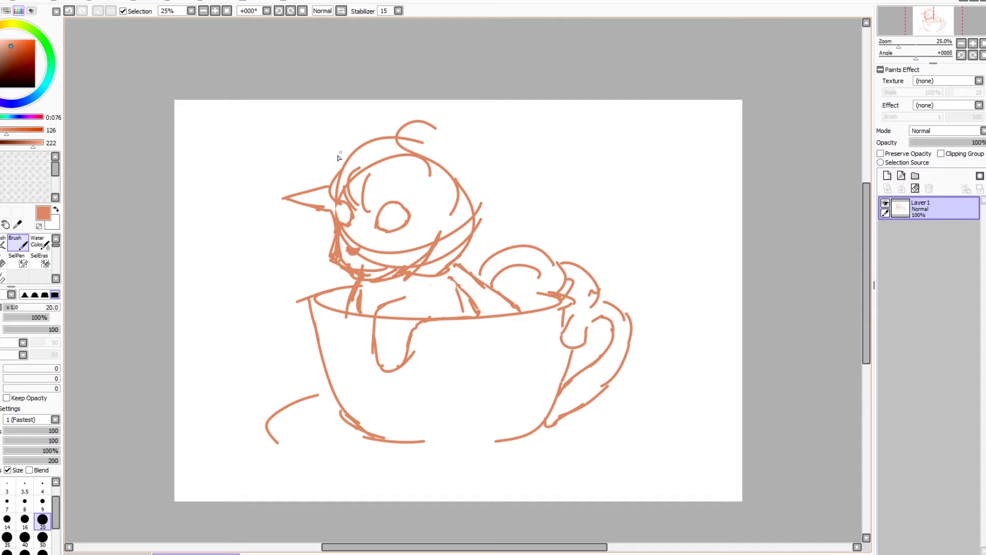
Draw a rounded bun on the head's top-left and erase stray cheek, mouth and arm lines
mouse_move(341, 160)
left_mouse_down()
mouse_move(361, 133)
mouse_move(353, 131)
mouse_move(371, 148)
mouse_move(370, 128)
mouse_move(388, 154)
left_mouse_up()
left_click(3, 262)
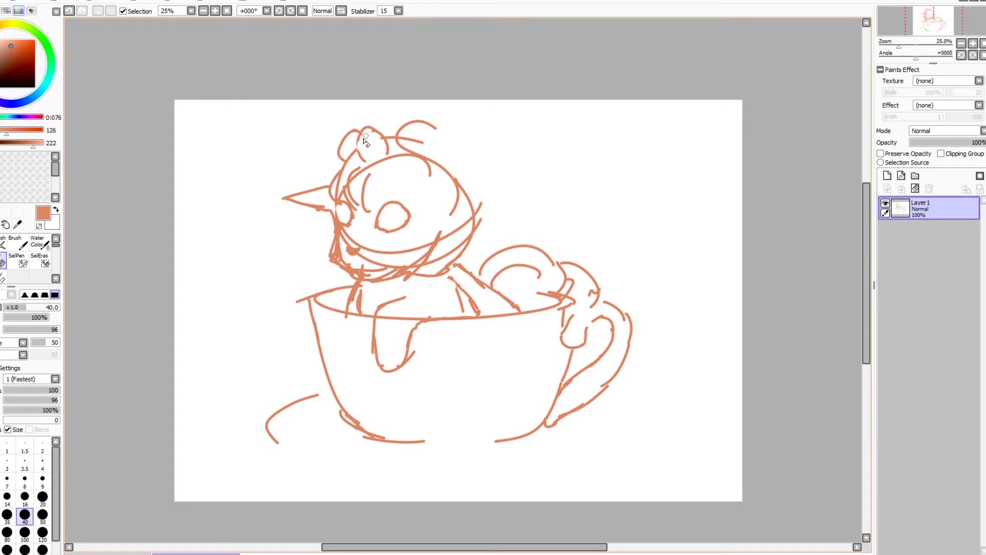
mouse_move(363, 149)
left_mouse_down()
mouse_move(370, 178)
mouse_move(358, 169)
mouse_move(410, 162)
mouse_move(396, 152)
mouse_move(425, 174)
left_mouse_up()
mouse_move(346, 232)
left_mouse_down()
mouse_move(388, 237)
mouse_move(367, 251)
mouse_move(371, 260)
mouse_move(369, 251)
mouse_move(397, 244)
mouse_move(385, 262)
mouse_move(409, 238)
mouse_move(397, 265)
mouse_move(421, 239)
mouse_move(459, 239)
left_mouse_up()
mouse_move(383, 259)
left_mouse_down()
mouse_move(382, 270)
mouse_move(427, 250)
left_mouse_up()
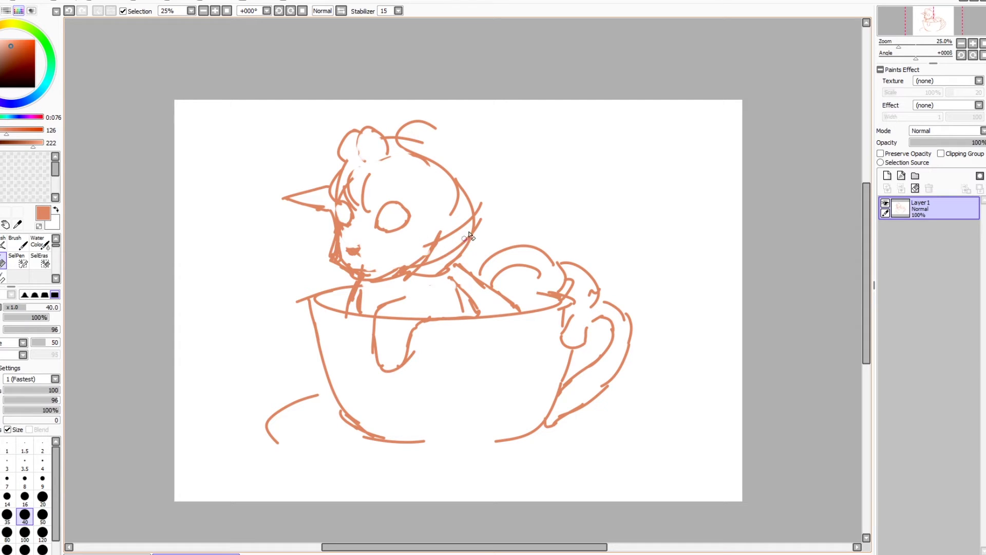
mouse_move(479, 209)
left_mouse_down()
mouse_move(488, 202)
mouse_move(477, 203)
mouse_move(453, 269)
mouse_move(475, 222)
mouse_move(459, 251)
mouse_move(459, 189)
left_mouse_up()
mouse_move(450, 285)
left_mouse_down()
mouse_move(477, 306)
mouse_move(453, 292)
mouse_move(459, 311)
left_mouse_up()
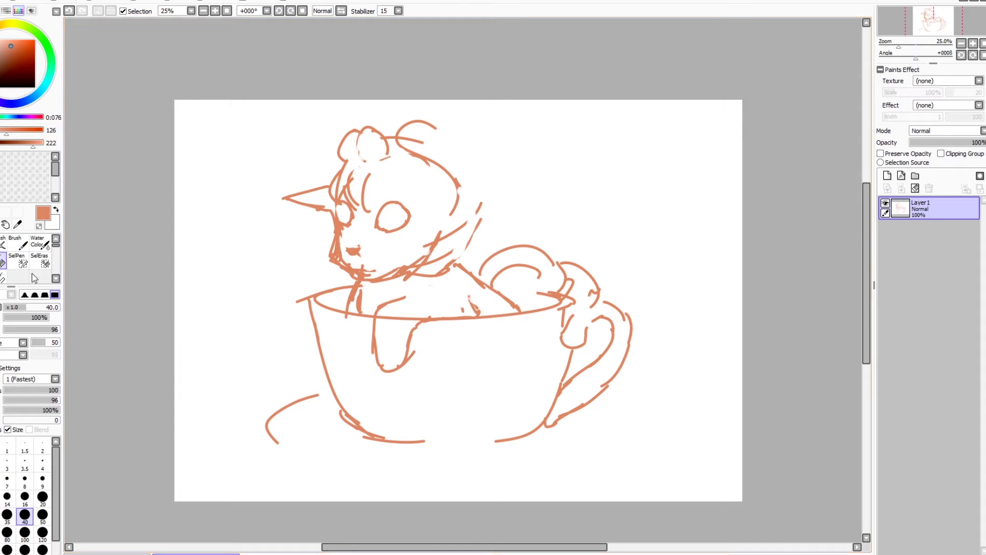
Extend the arm line to the right and erase the head's right outline
left_click(18, 241)
mouse_move(402, 297)
left_mouse_down()
mouse_move(429, 293)
mouse_move(475, 317)
left_mouse_up()
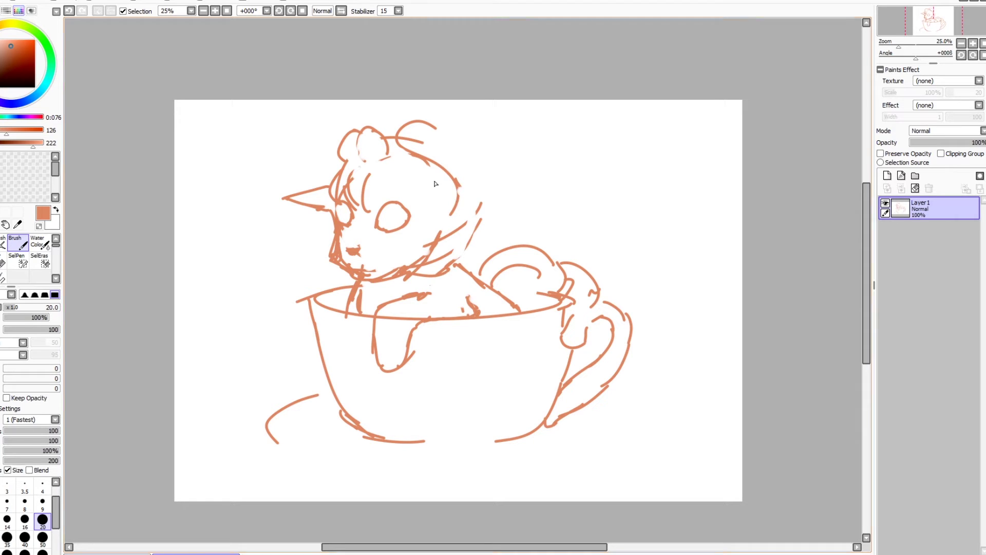
left_click(3, 261)
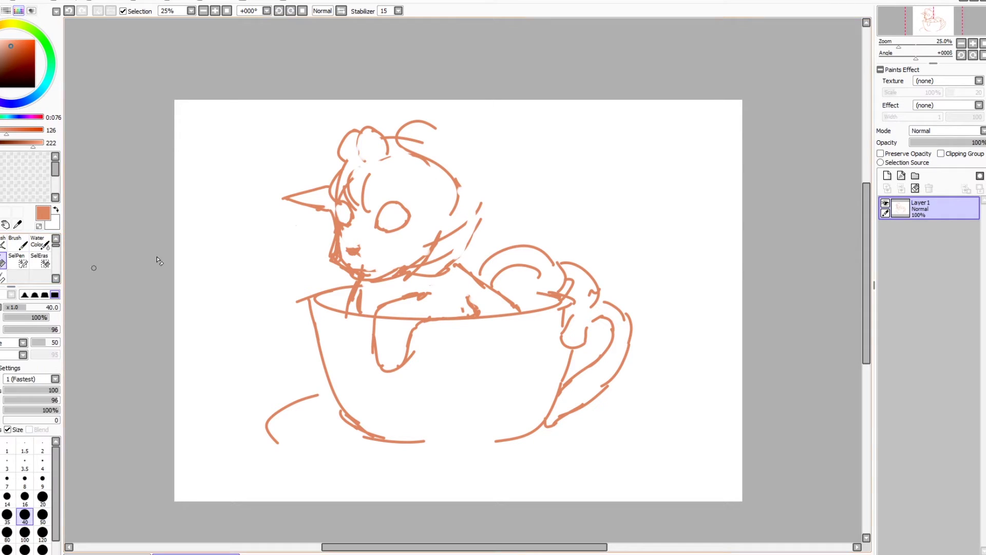
mouse_move(424, 161)
left_mouse_down()
mouse_move(457, 175)
mouse_move(453, 206)
mouse_move(396, 138)
mouse_move(401, 153)
mouse_move(403, 122)
mouse_move(445, 135)
left_mouse_up()
left_click(18, 243)
Sketch the hat's crown curves across the top of the head, undoing several attempts
left_click_drag(393, 158, 478, 201)
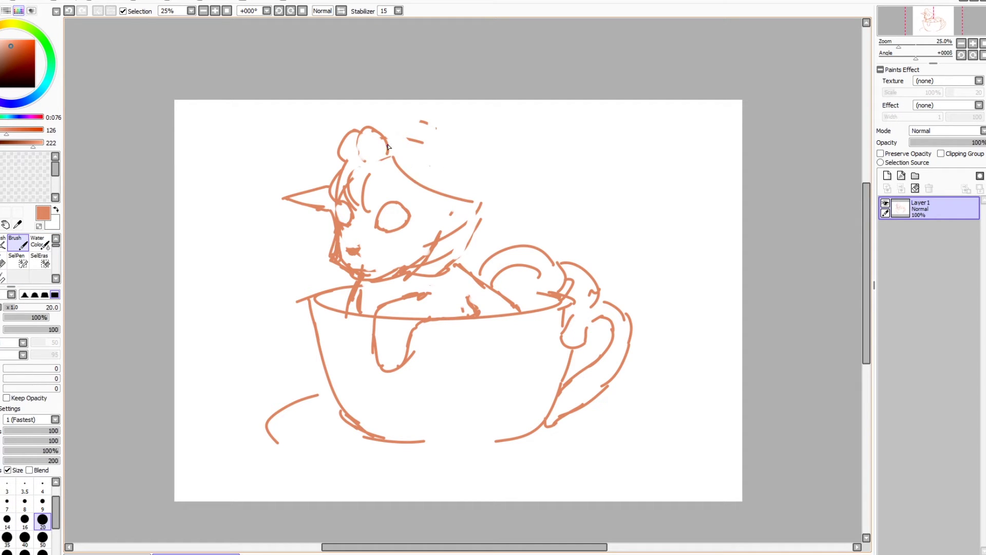
left_click_drag(376, 129, 404, 146)
left_click_drag(408, 151, 483, 210)
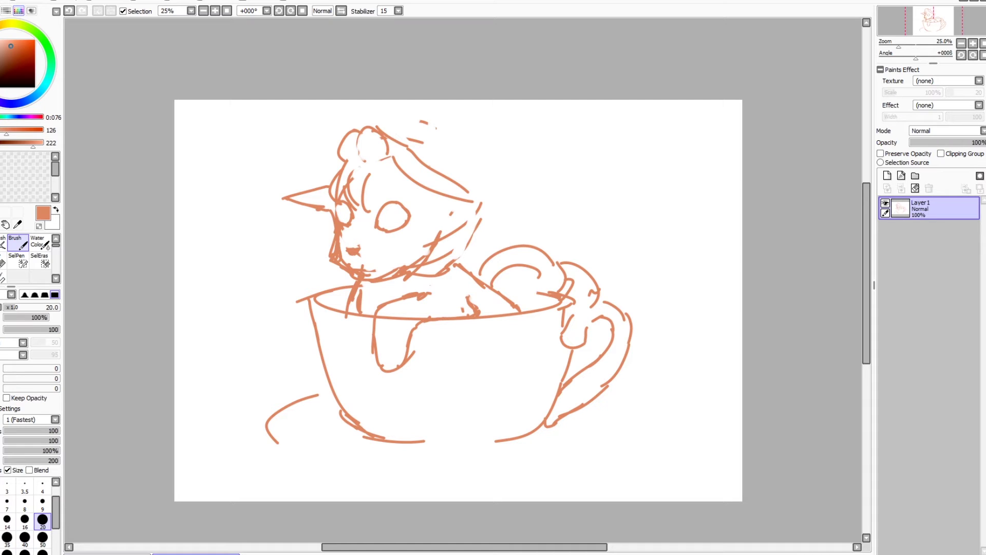
key("ctrl+z")
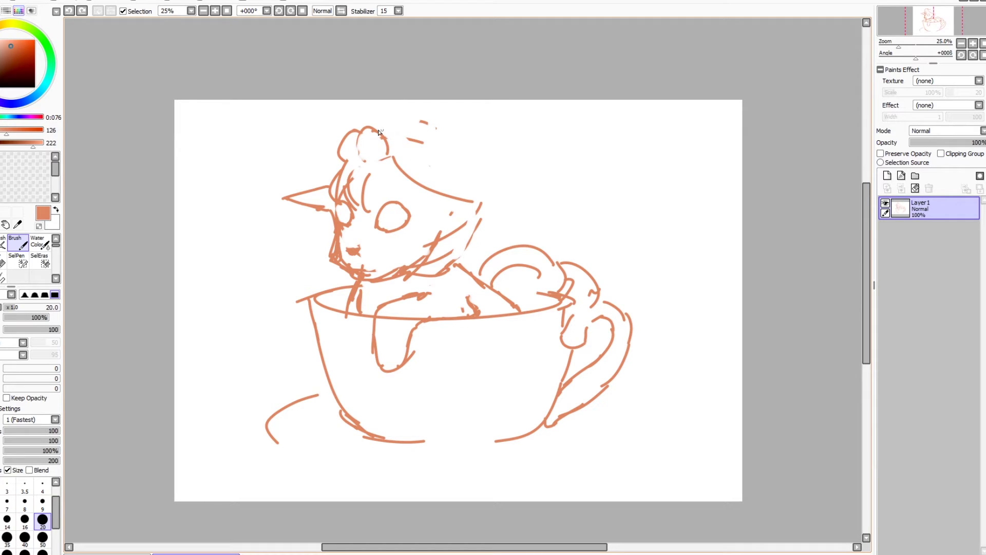
left_click_drag(375, 127, 470, 186)
key("ctrl+z")
left_click_drag(396, 131, 495, 185)
key("ctrl+z")
left_click_drag(394, 130, 445, 171)
key("ctrl+z")
mouse_move(468, 200)
left_mouse_down()
mouse_move(495, 186)
mouse_move(472, 201)
left_mouse_up()
Draw the hat's curved outline and right brim, then erase the brim's stray end
mouse_move(398, 135)
left_mouse_down()
mouse_move(491, 191)
mouse_move(491, 177)
mouse_move(456, 183)
left_mouse_up()
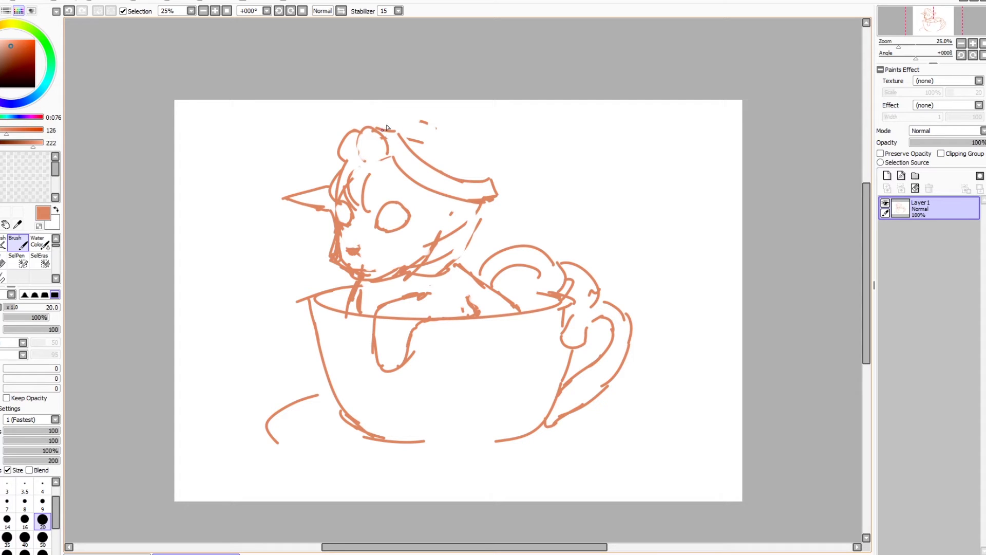
mouse_move(399, 132)
left_mouse_down()
mouse_move(423, 115)
mouse_move(437, 118)
left_mouse_up()
key("ctrl+z")
mouse_move(396, 133)
left_mouse_down()
mouse_move(432, 120)
mouse_move(428, 110)
mouse_move(470, 131)
mouse_move(489, 151)
mouse_move(488, 216)
left_mouse_up()
key("ctrl+z")
mouse_move(491, 182)
left_mouse_down()
mouse_move(490, 205)
mouse_move(468, 203)
left_mouse_up()
key("ctrl+z")
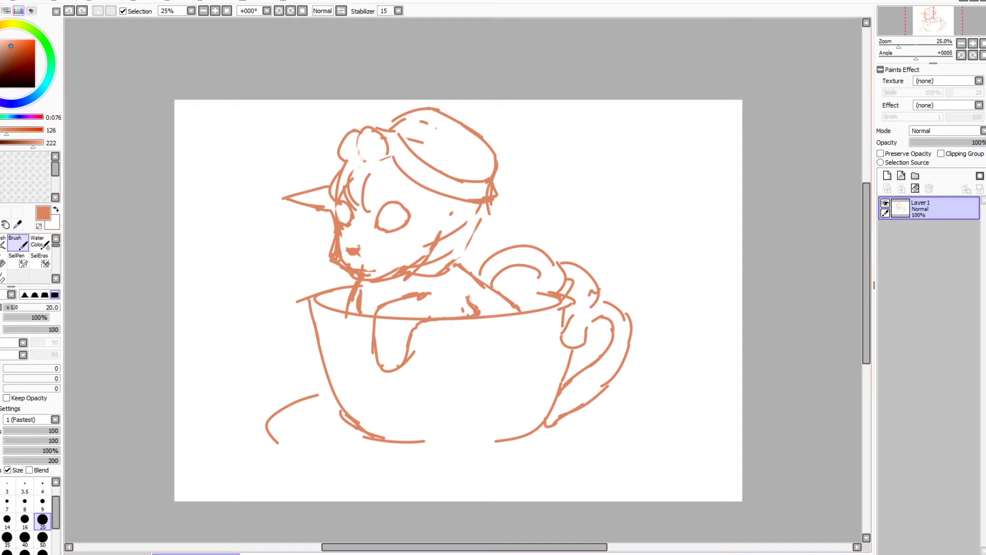
left_click(2, 264)
mouse_move(482, 203)
left_mouse_down()
mouse_move(503, 189)
mouse_move(494, 184)
mouse_move(492, 222)
left_mouse_up()
Redraw the hat brim's right part and reinforce the hat's left edge
key("b")
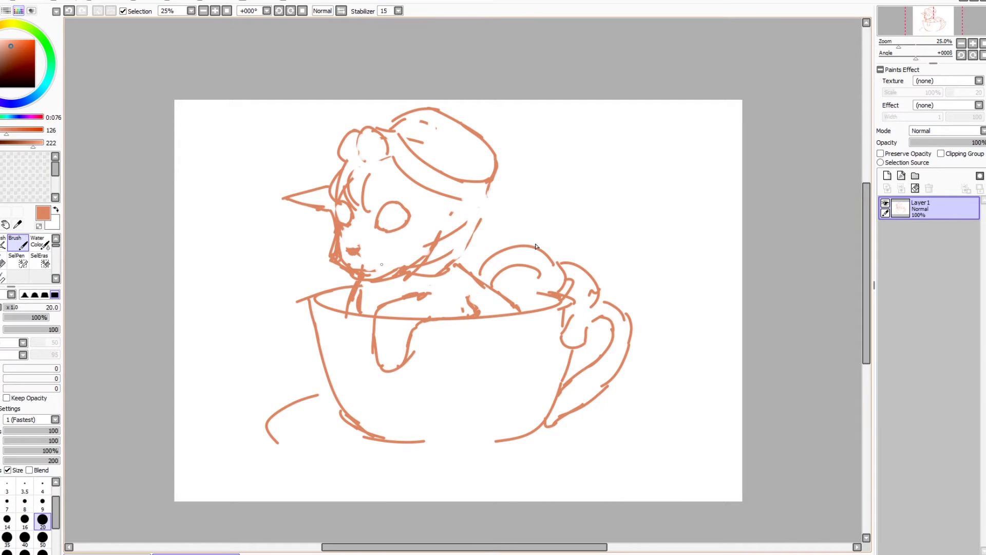
mouse_move(454, 199)
left_mouse_down()
mouse_move(494, 205)
mouse_move(491, 187)
mouse_move(504, 198)
mouse_move(493, 208)
mouse_move(492, 189)
left_mouse_up()
mouse_move(377, 126)
left_mouse_down()
mouse_move(387, 130)
mouse_move(375, 130)
left_mouse_up()
left_click_drag(395, 125, 405, 139)
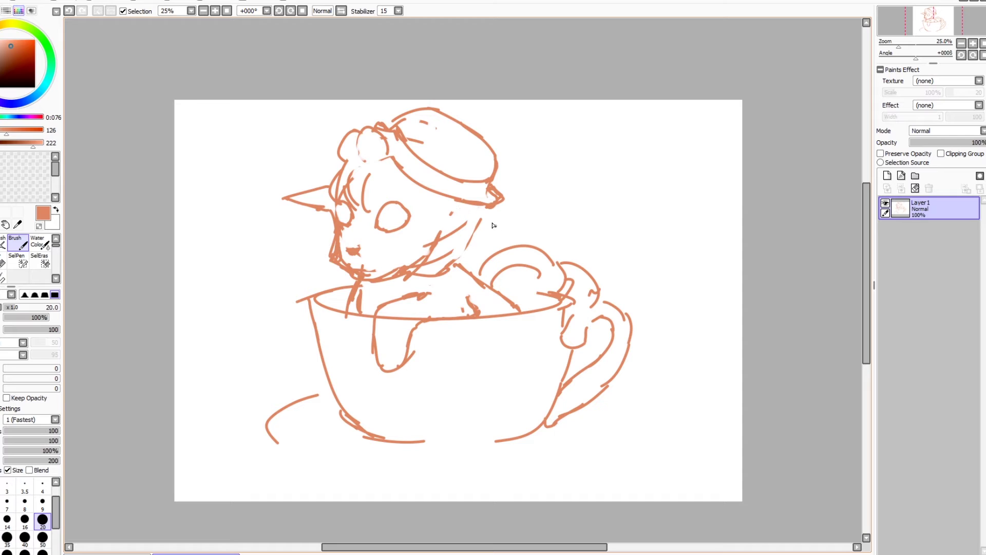
mouse_move(470, 205)
left_mouse_down()
mouse_move(491, 220)
mouse_move(472, 207)
mouse_move(495, 233)
mouse_move(452, 225)
mouse_move(495, 232)
mouse_move(468, 233)
left_mouse_up()
left_click_drag(315, 210, 326, 218)
mouse_move(394, 124)
left_mouse_down()
mouse_move(415, 163)
mouse_move(396, 127)
mouse_move(424, 154)
mouse_move(403, 139)
mouse_move(419, 161)
left_mouse_up()
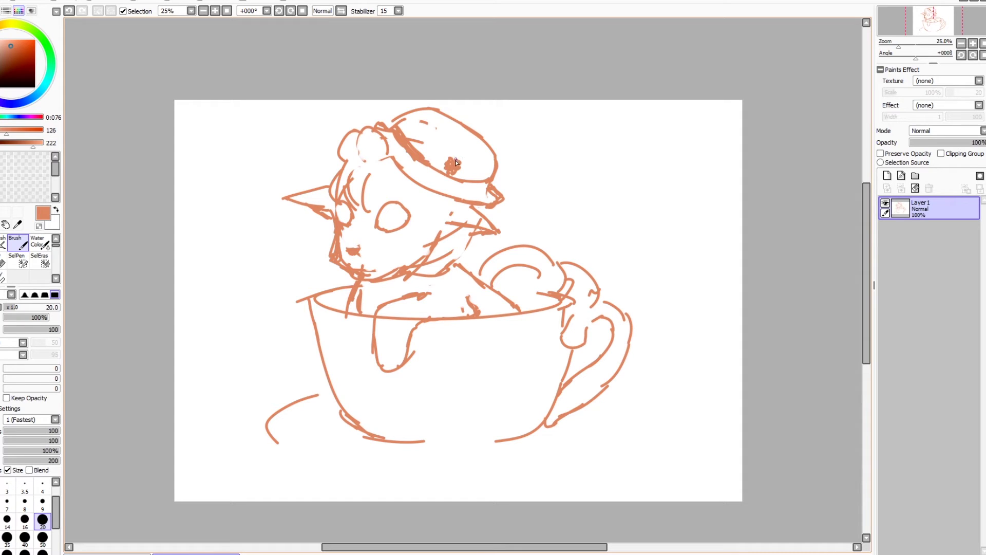
Draw the bow's right ribbon and hanging tails beside the flower on the hat
left_click_drag(438, 162, 469, 173)
left_click_drag(460, 180, 450, 191)
key("ctrl+z")
left_click_drag(435, 179, 440, 189)
mouse_move(444, 167)
left_mouse_down()
mouse_move(427, 185)
mouse_move(447, 194)
left_mouse_up()
left_click_drag(433, 164, 436, 149)
key("ctrl+z")
Add the bow's left loop, then erase the stray lines on the bow
mouse_move(434, 163)
left_mouse_down()
mouse_move(428, 153)
mouse_move(437, 140)
mouse_move(447, 157)
left_mouse_up()
mouse_move(461, 161)
left_mouse_down()
mouse_move(477, 152)
mouse_move(482, 167)
mouse_move(477, 152)
mouse_move(480, 176)
left_mouse_up()
key("ctrl+z")
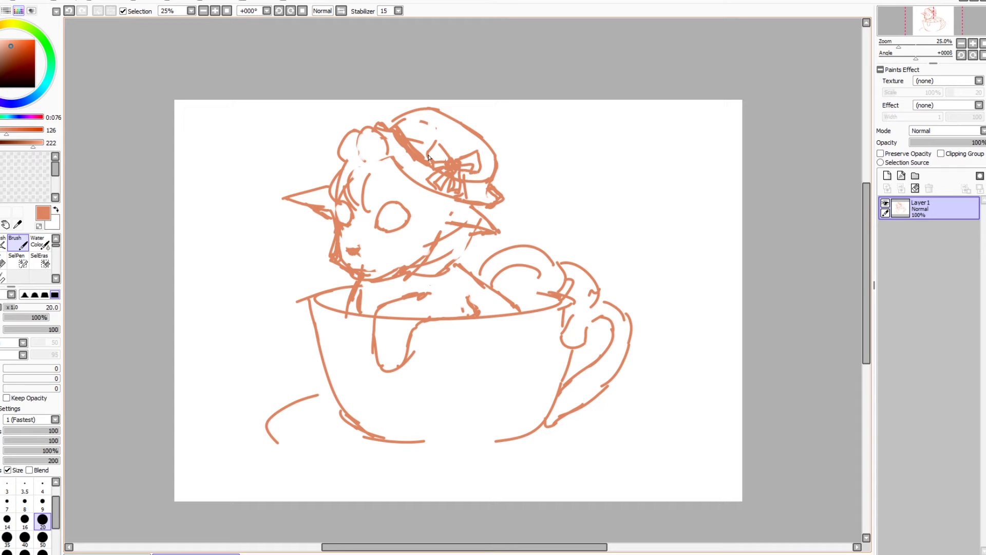
mouse_move(438, 152)
left_mouse_down()
mouse_move(425, 168)
mouse_move(432, 175)
mouse_move(471, 175)
left_mouse_up()
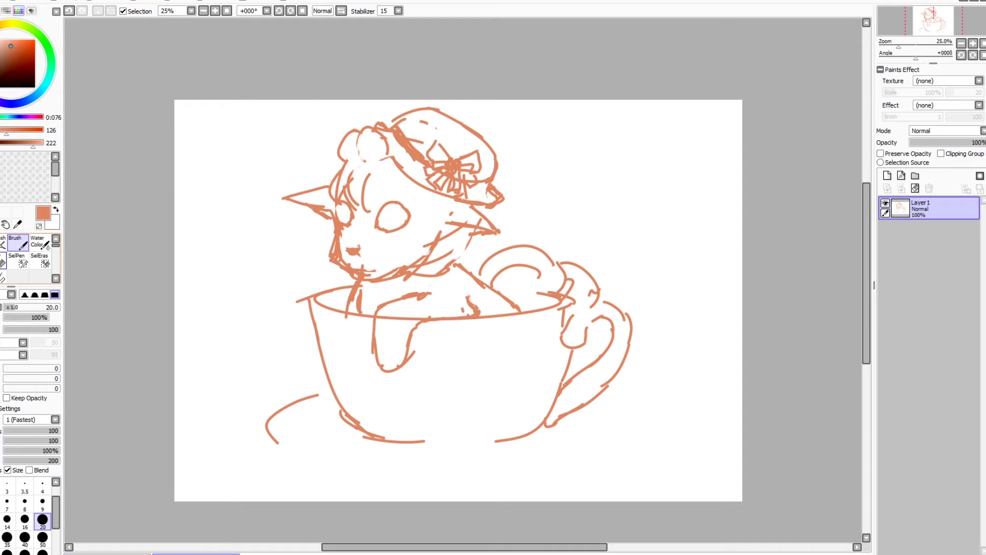
left_click(3, 262)
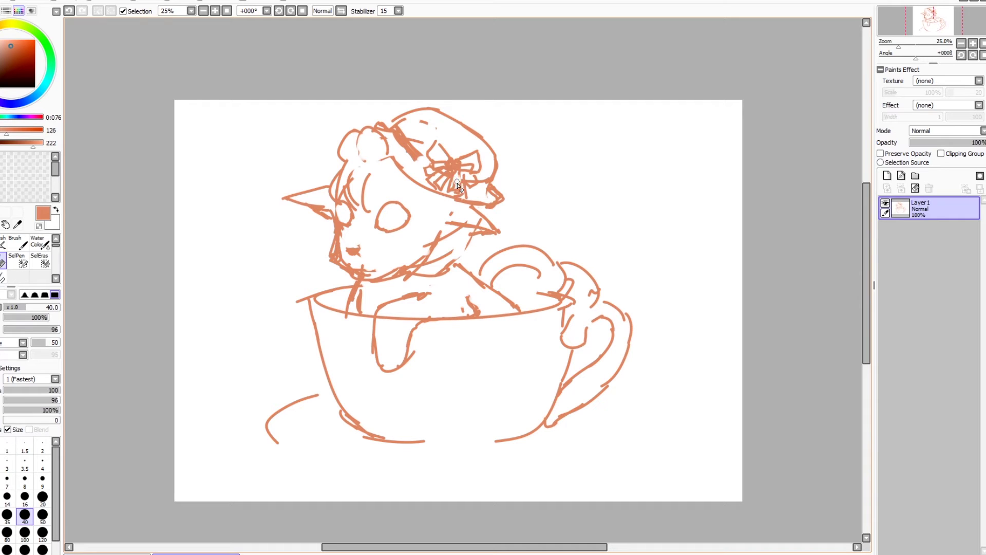
left_click_drag(468, 179, 423, 172)
Touch up the hat band beside the bow and the hat brim with the brush
left_click(21, 260)
left_click(19, 243)
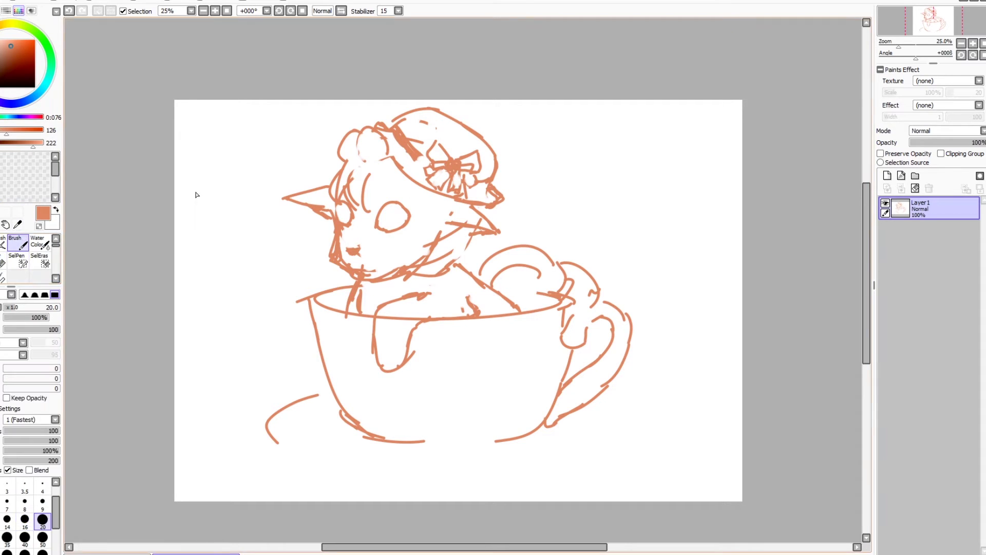
left_click_drag(418, 160, 449, 180)
key("ctrl+z")
left_click_drag(481, 186, 494, 188)
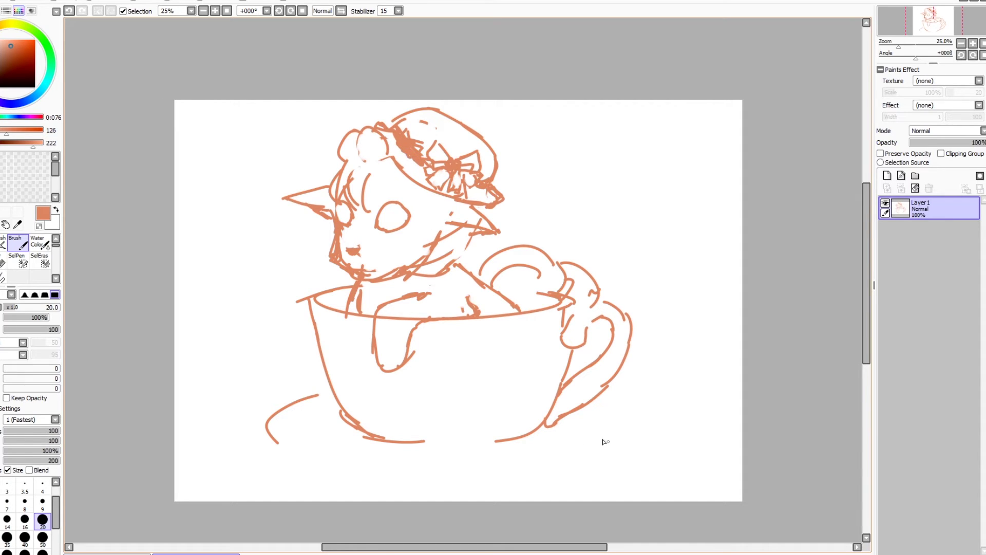
Redraw the cup's bottom-right curve and retry the saucer's bottom edge several times
left_click_drag(586, 415, 590, 453)
key("ctrl+z")
mouse_move(582, 410)
left_mouse_down()
mouse_move(585, 435)
mouse_move(590, 415)
mouse_move(573, 461)
left_mouse_up()
mouse_move(273, 439)
left_mouse_down()
mouse_move(355, 460)
mouse_move(496, 456)
left_mouse_up()
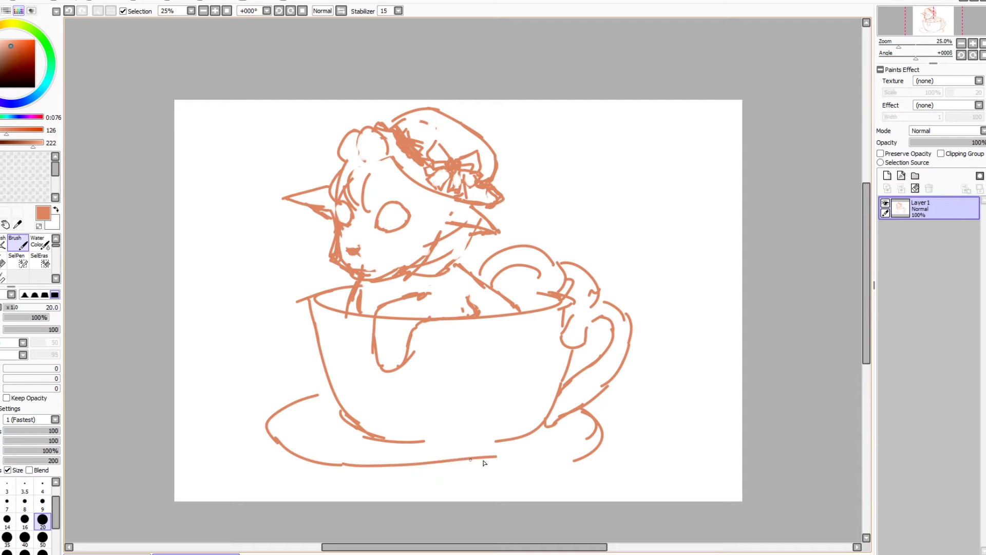
key("ctrl+z")
left_click_drag(340, 464, 483, 476)
key("ctrl+z")
left_click_drag(576, 460, 422, 464)
key("ctrl+z")
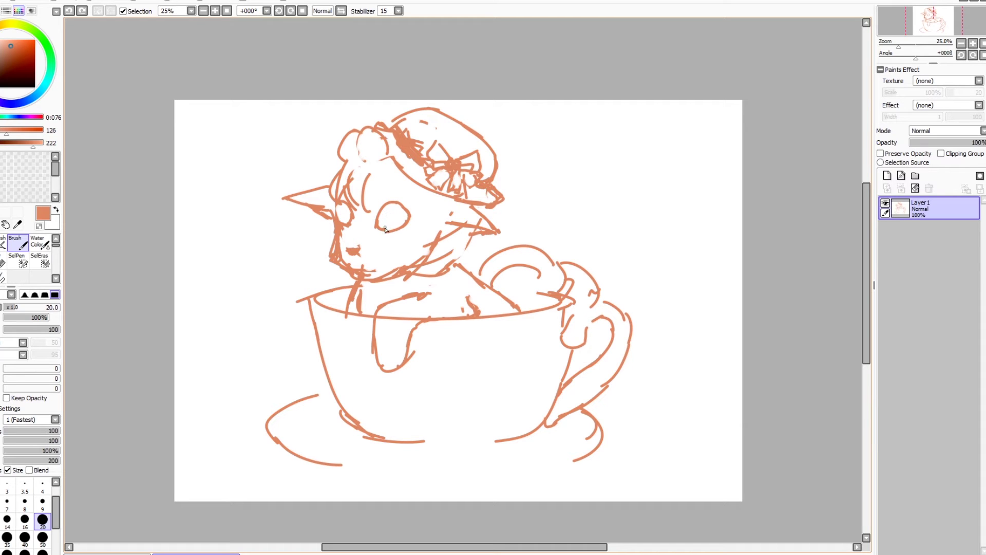
Add lines inside the eye and hair strands falling over it
left_click_drag(385, 229, 402, 210)
left_click_drag(379, 218, 386, 216)
mouse_move(393, 176)
left_mouse_down()
mouse_move(384, 193)
mouse_move(397, 201)
mouse_move(385, 202)
left_mouse_up()
key("ctrl+z")
key("ctrl+z")
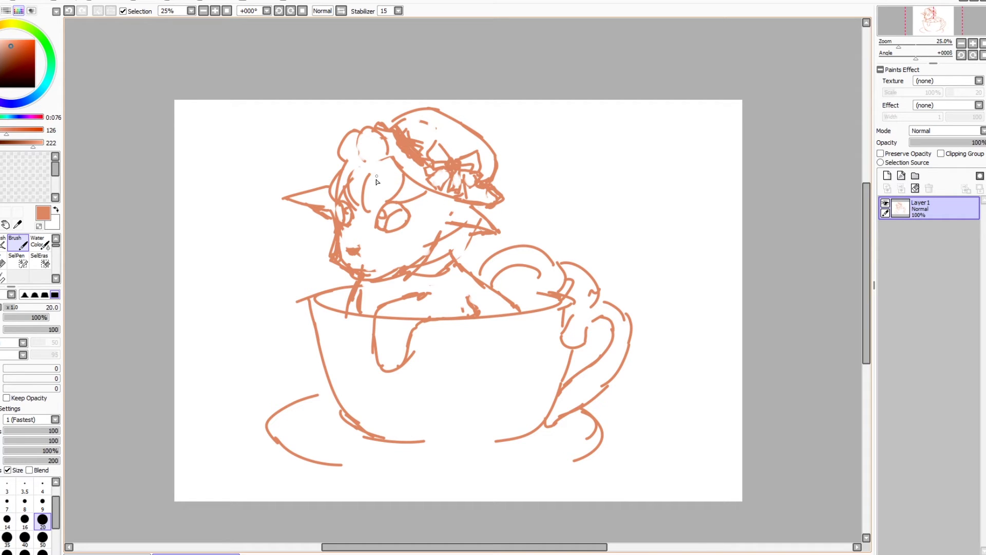
left_click_drag(389, 185, 370, 212)
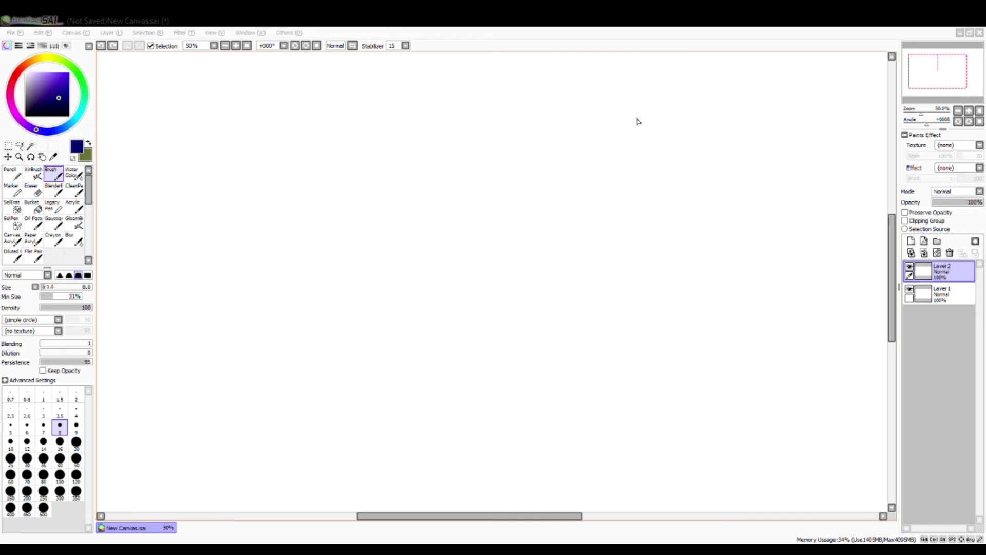
Sketch the purple head curve, jaw stroke and diagonal neck line on the right
mouse_move(569, 125)
left_mouse_down()
mouse_move(535, 167)
mouse_move(551, 145)
mouse_move(534, 183)
left_mouse_up()
mouse_move(550, 147)
left_mouse_down()
mouse_move(522, 203)
mouse_move(531, 190)
mouse_move(523, 207)
mouse_move(538, 220)
mouse_move(530, 211)
mouse_move(576, 223)
mouse_move(563, 224)
mouse_move(593, 211)
mouse_move(619, 175)
mouse_move(608, 207)
mouse_move(552, 223)
mouse_move(528, 208)
mouse_move(555, 223)
left_mouse_up()
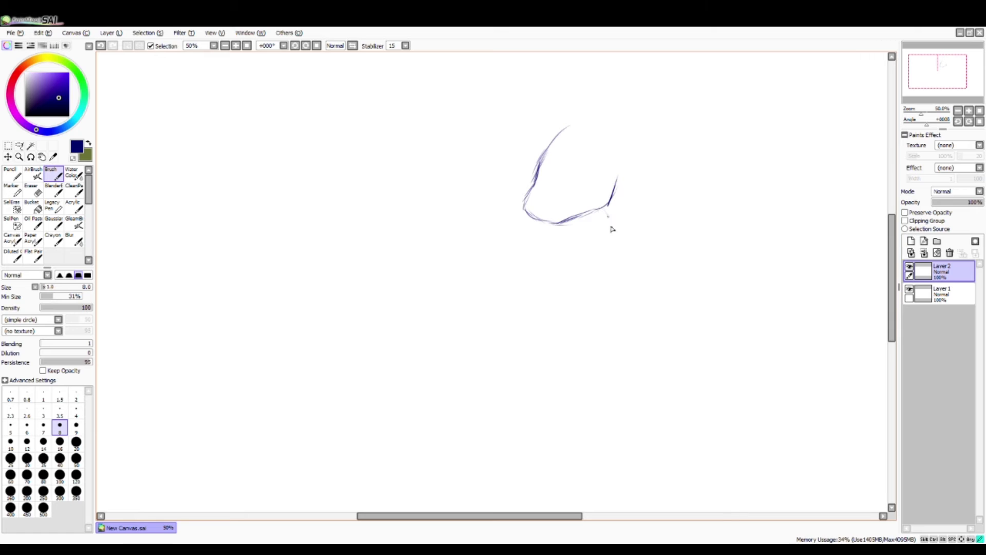
mouse_move(606, 208)
left_mouse_down()
mouse_move(612, 250)
mouse_move(608, 223)
mouse_move(599, 248)
mouse_move(616, 230)
mouse_move(619, 239)
mouse_move(600, 251)
left_mouse_up()
left_click_drag(617, 185, 648, 251)
mouse_move(622, 193)
left_mouse_down()
mouse_move(651, 244)
mouse_move(646, 226)
mouse_move(640, 245)
mouse_move(577, 253)
left_mouse_up()
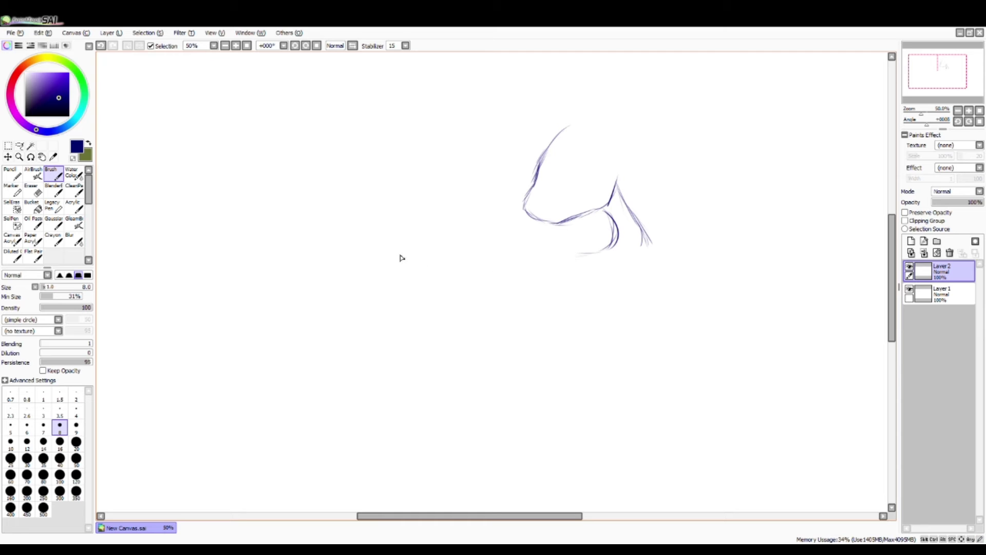
Sketch a small clenched fist with a rounded knuckle on the left
mouse_move(396, 227)
left_mouse_down()
mouse_move(370, 251)
mouse_move(399, 257)
mouse_move(400, 229)
left_mouse_up()
mouse_move(396, 274)
left_mouse_down()
mouse_move(400, 300)
mouse_move(416, 303)
mouse_move(418, 281)
mouse_move(405, 276)
mouse_move(411, 304)
left_mouse_up()
mouse_move(354, 271)
left_mouse_down()
mouse_move(345, 295)
mouse_move(356, 271)
left_mouse_up()
mouse_move(406, 241)
left_mouse_down()
mouse_move(401, 272)
mouse_move(375, 264)
mouse_move(357, 274)
mouse_move(373, 295)
mouse_move(366, 287)
mouse_move(405, 305)
left_mouse_up()
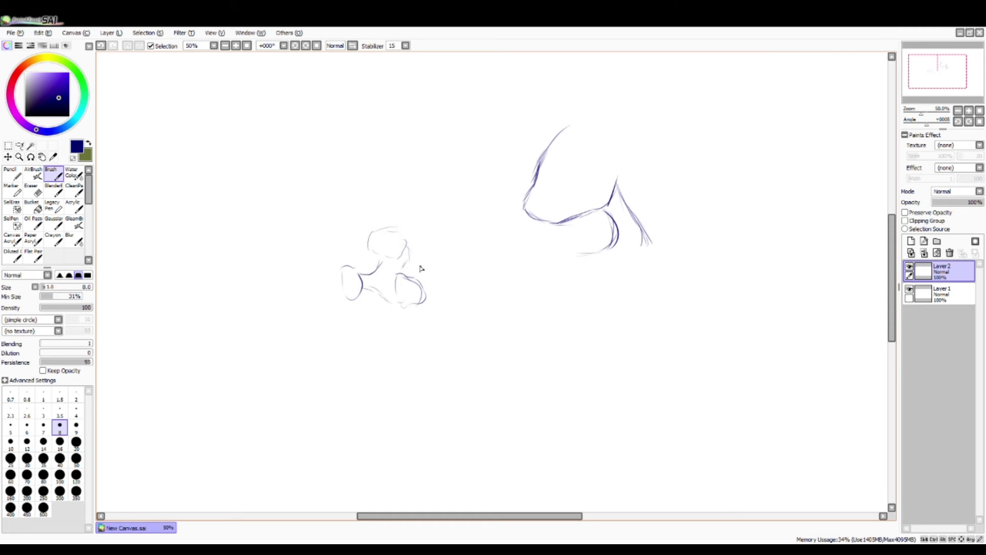
Draw the long arm line from the fist to the body, with shoulder strokes
left_click_drag(405, 271, 588, 258)
mouse_move(654, 239)
left_mouse_down()
mouse_move(561, 255)
mouse_move(611, 272)
mouse_move(600, 276)
mouse_move(624, 306)
left_mouse_up()
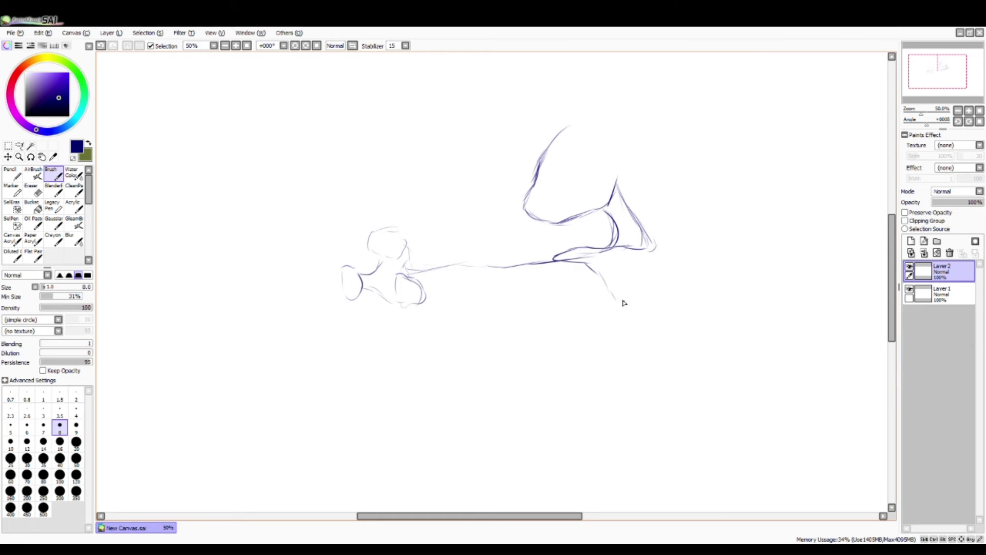
left_click_drag(668, 253, 668, 302)
Sketch and reinforce the back-of-head curve and the neck's inner line
mouse_move(642, 186)
left_mouse_down()
mouse_move(615, 168)
mouse_move(698, 227)
mouse_move(663, 274)
left_mouse_up()
left_click_drag(688, 234, 660, 277)
mouse_move(619, 173)
left_mouse_down()
mouse_move(669, 226)
mouse_move(656, 205)
mouse_move(668, 226)
mouse_move(652, 277)
left_mouse_up()
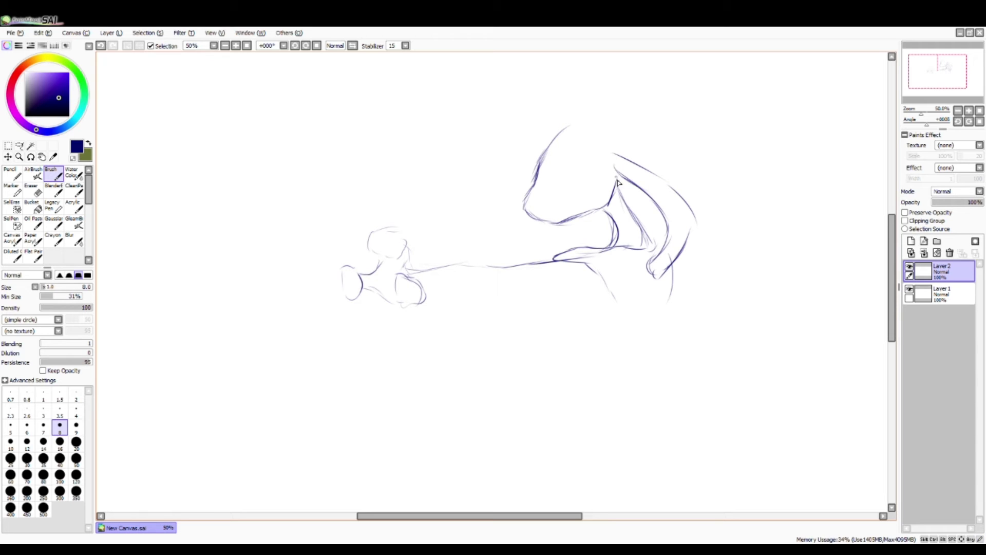
left_click_drag(612, 167, 604, 206)
mouse_move(625, 173)
left_mouse_down()
mouse_move(616, 156)
mouse_move(614, 180)
mouse_move(621, 174)
mouse_move(607, 208)
left_mouse_up()
Erase stray strokes left of the neck line and draw the eye line
key("e")
left_click_drag(614, 153, 604, 196)
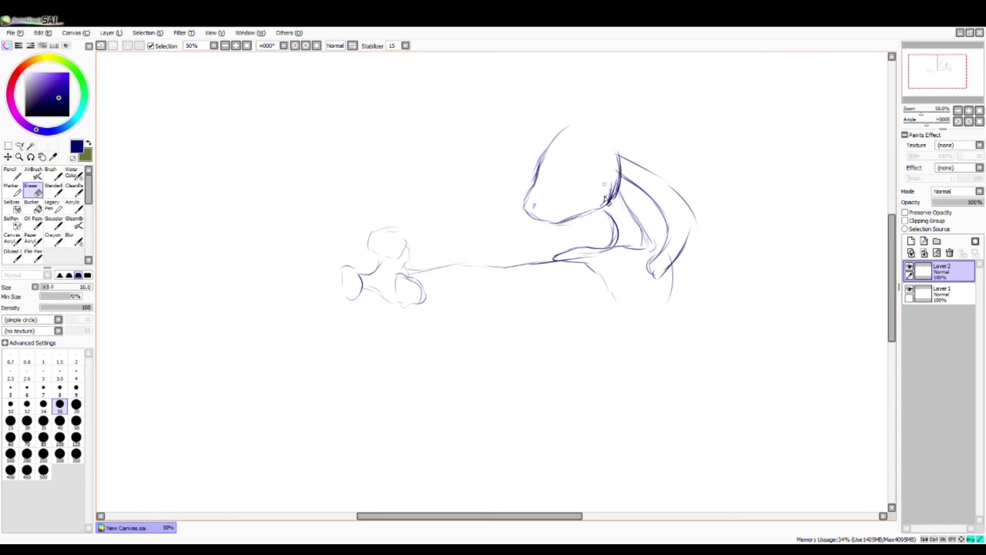
key("b")
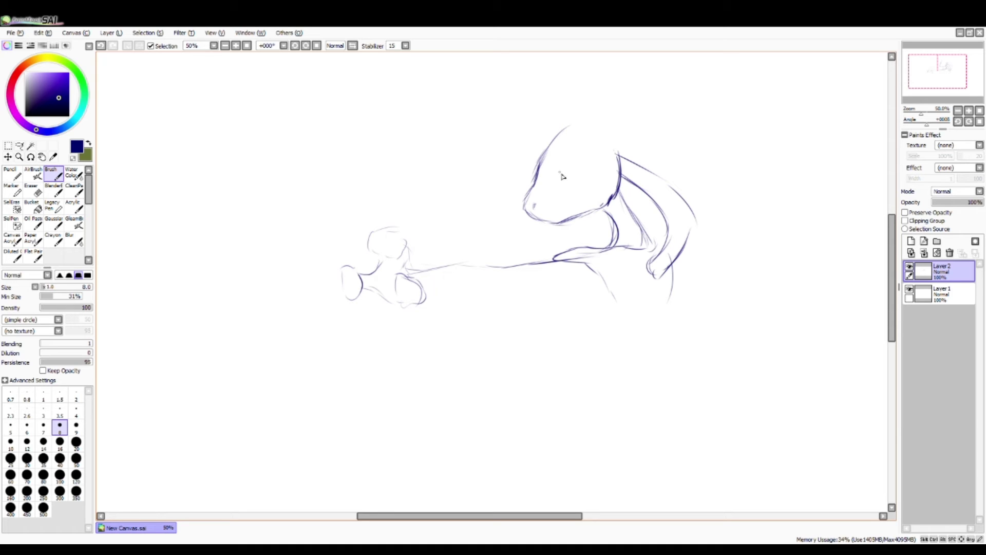
mouse_move(546, 175)
left_mouse_down()
mouse_move(581, 167)
mouse_move(552, 183)
mouse_move(584, 176)
left_mouse_up()
Add the glaring eye's brow and pupil, then draw the arm's underside from the fist
mouse_move(585, 178)
left_mouse_down()
mouse_move(584, 169)
mouse_move(576, 184)
left_mouse_up()
left_click_drag(563, 176, 576, 181)
mouse_move(422, 289)
left_mouse_down()
mouse_move(506, 296)
mouse_move(561, 280)
mouse_move(604, 294)
mouse_move(587, 323)
mouse_move(580, 301)
mouse_move(576, 328)
left_mouse_up()
mouse_move(582, 293)
left_mouse_down()
mouse_move(572, 335)
mouse_move(578, 309)
mouse_move(584, 342)
left_mouse_up()
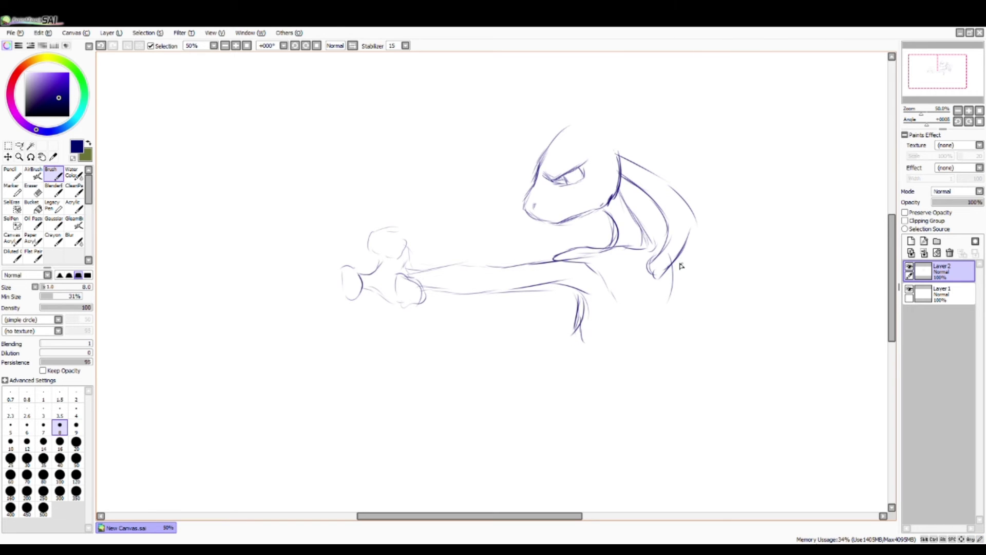
Sketch the chest curve, shoulder arc and torso lines of the body
mouse_move(670, 258)
left_mouse_down()
mouse_move(689, 265)
mouse_move(669, 327)
left_mouse_up()
left_click_drag(669, 321, 665, 347)
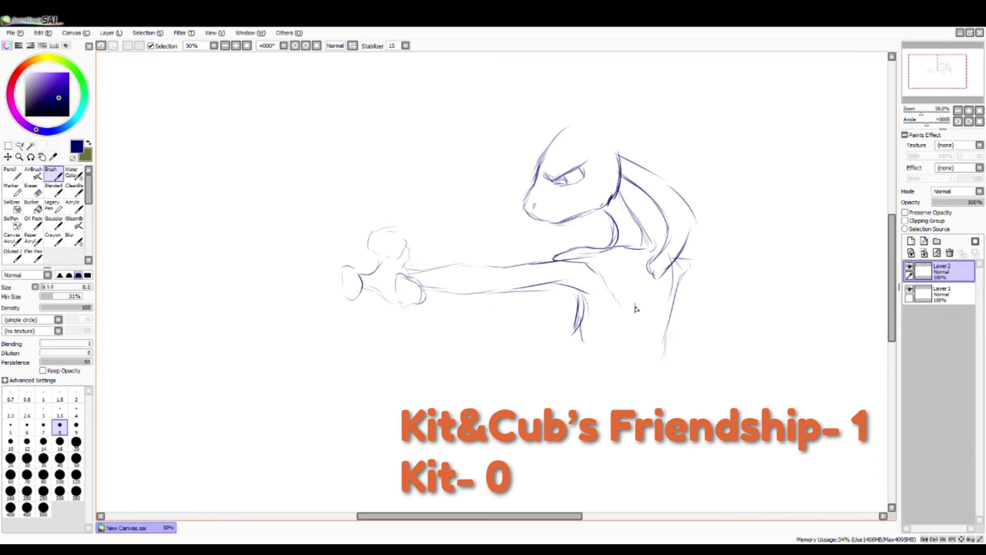
left_click_drag(604, 280, 645, 324)
mouse_move(651, 324)
left_mouse_down()
mouse_move(673, 289)
mouse_move(661, 310)
left_mouse_up()
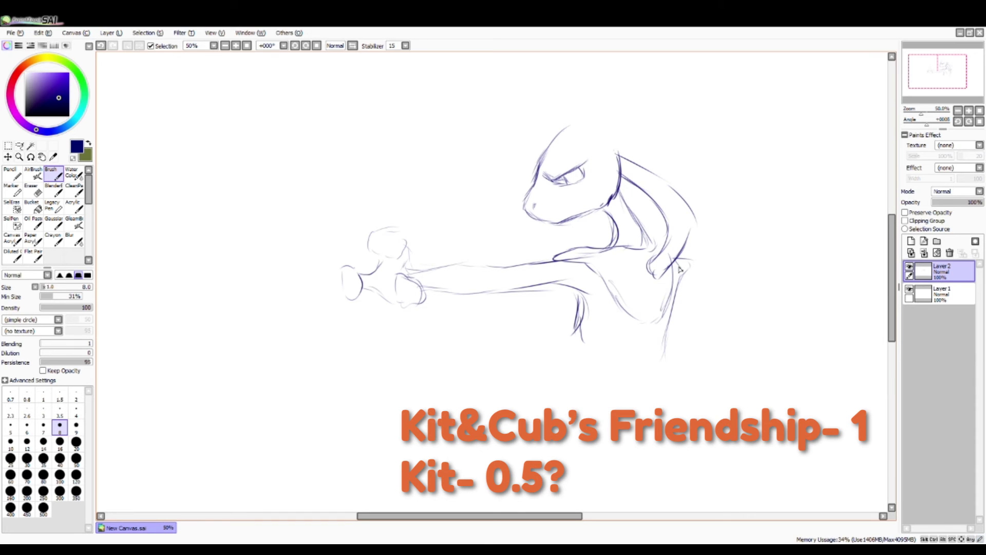
mouse_move(652, 250)
left_mouse_down()
mouse_move(663, 244)
mouse_move(692, 259)
mouse_move(679, 263)
left_mouse_up()
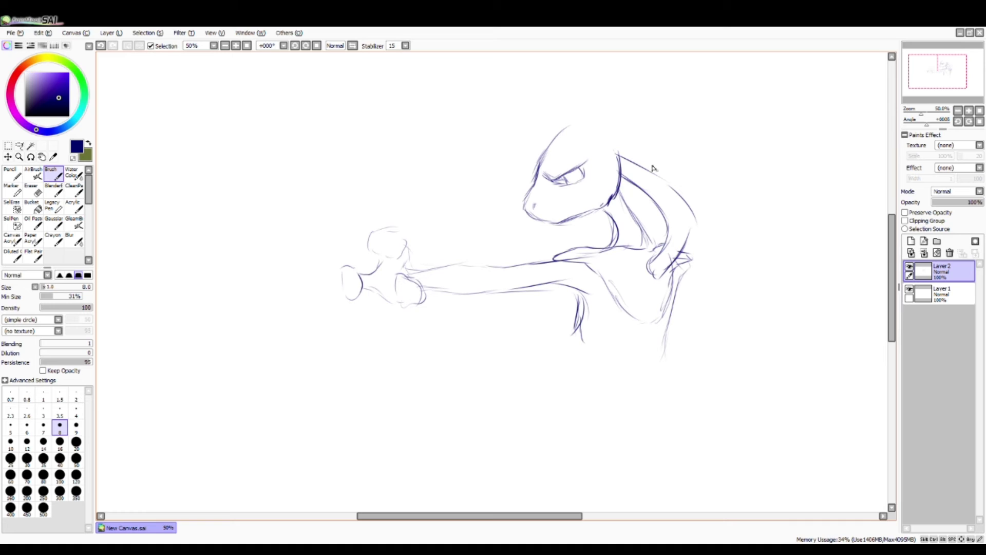
left_click_drag(648, 265, 654, 311)
Lasso the whole sketch, scale it down, move it up-right and apply the transform
left_click(19, 146)
mouse_move(700, 111)
left_mouse_down()
mouse_move(637, 102)
mouse_move(454, 124)
mouse_move(257, 285)
mouse_move(381, 364)
mouse_move(539, 416)
mouse_move(712, 397)
mouse_move(773, 379)
mouse_move(742, 179)
mouse_move(706, 120)
left_mouse_up()
key("ctrl+t")
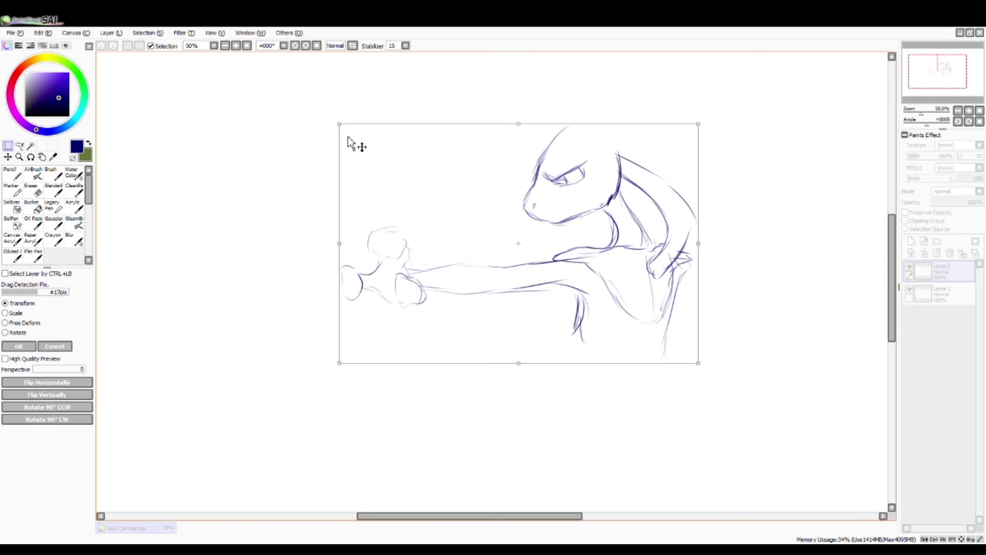
mouse_move(341, 124)
left_mouse_down()
mouse_move(398, 157)
mouse_move(437, 155)
mouse_move(454, 130)
left_mouse_up()
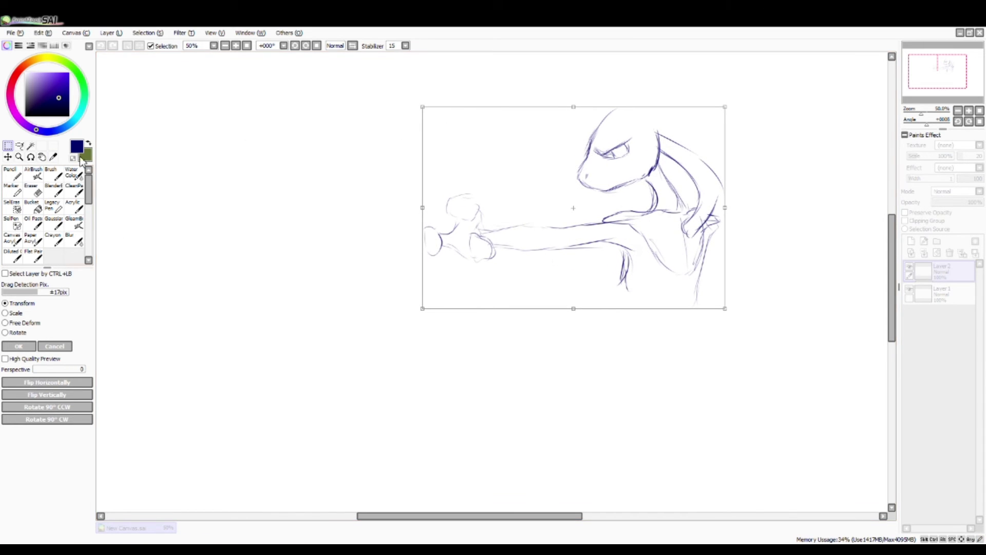
left_click(25, 343)
left_click(53, 174)
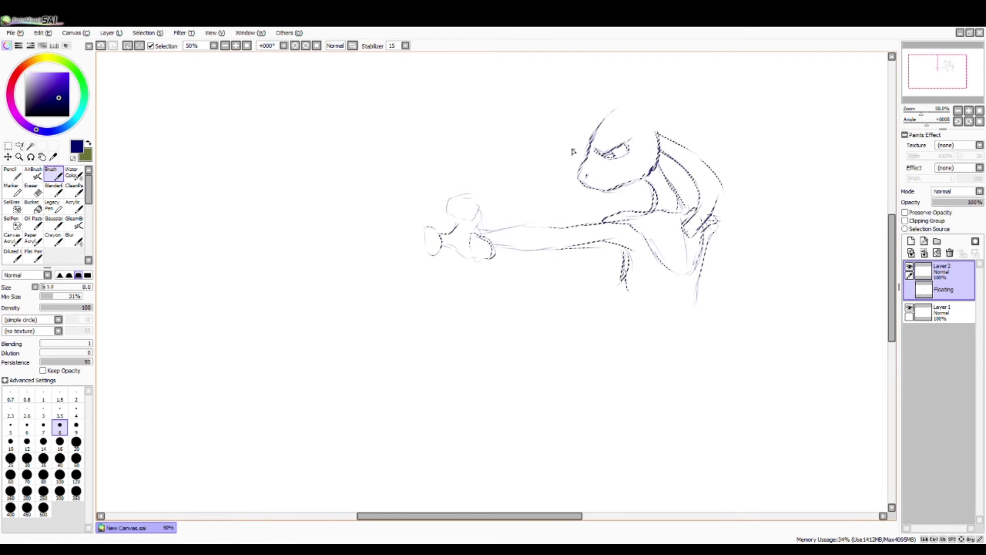
left_click(7, 156)
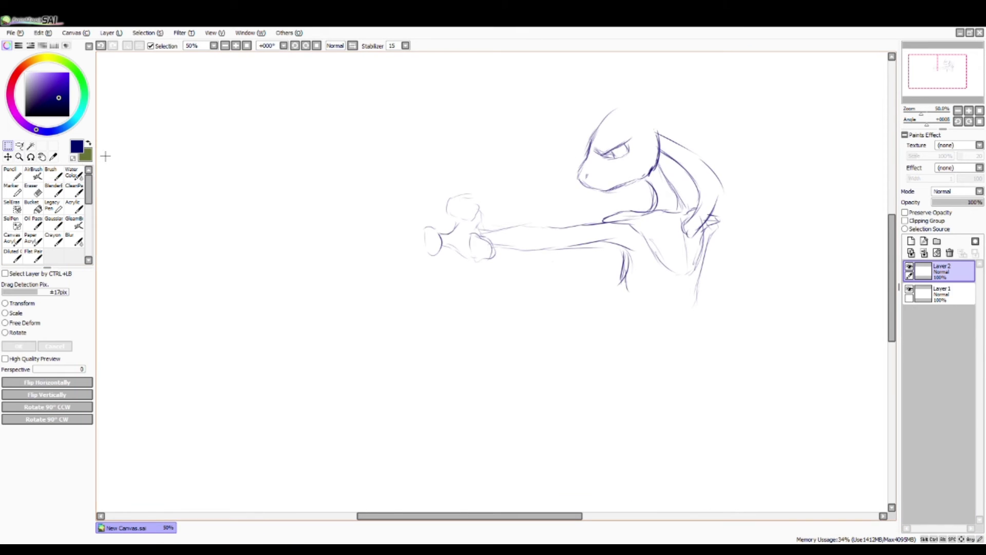
left_click(53, 174)
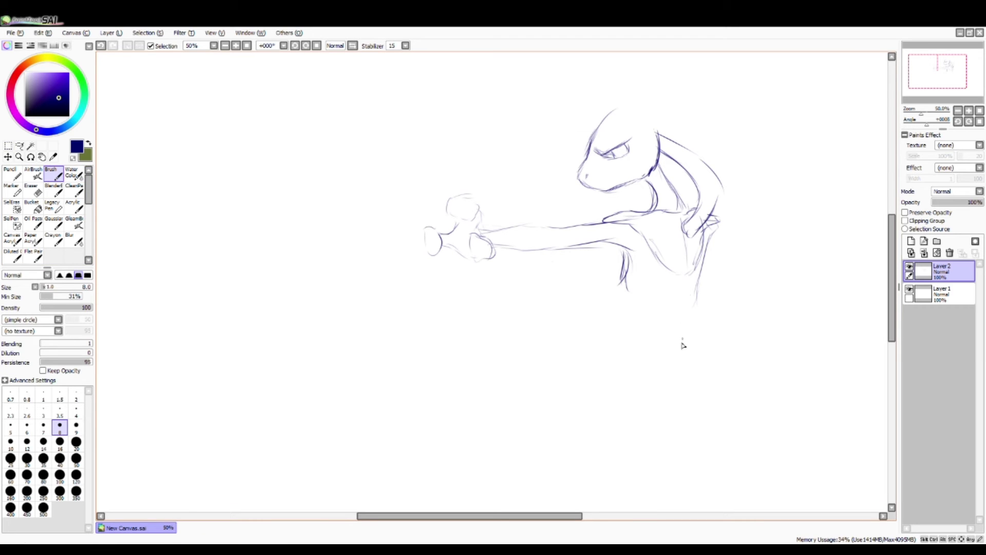
Sketch the leg line, rounded lower body, tail underside and hip bump
left_click_drag(697, 296, 695, 345)
mouse_move(626, 288)
left_mouse_down()
mouse_move(632, 331)
mouse_move(508, 346)
mouse_move(461, 425)
left_mouse_up()
mouse_move(471, 405)
left_mouse_down()
mouse_move(507, 453)
mouse_move(492, 448)
mouse_move(617, 418)
left_mouse_up()
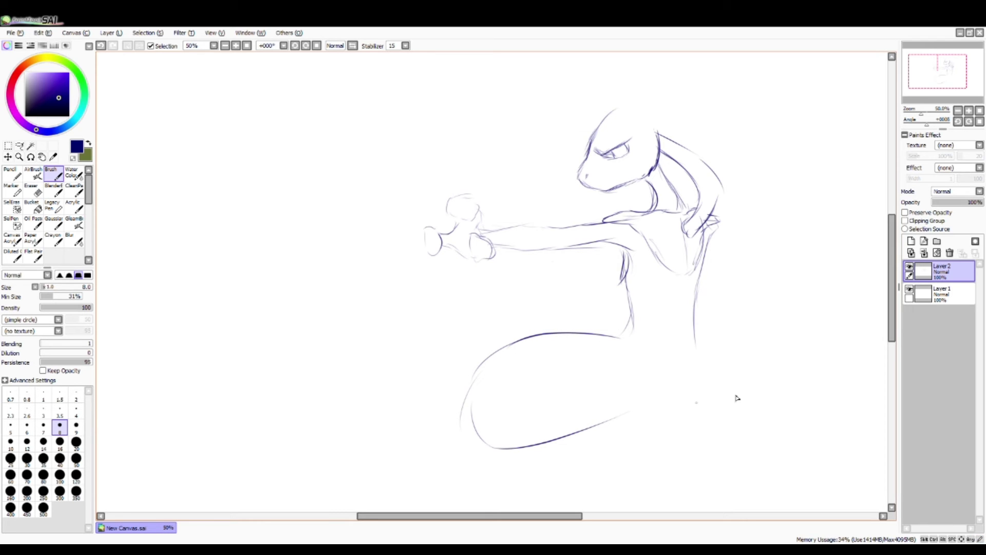
mouse_move(698, 348)
left_mouse_down()
mouse_move(754, 408)
mouse_move(736, 455)
mouse_move(705, 454)
mouse_move(729, 447)
mouse_move(723, 459)
mouse_move(387, 460)
mouse_move(411, 462)
mouse_move(337, 266)
mouse_move(396, 273)
mouse_move(371, 262)
mouse_move(383, 253)
mouse_move(384, 269)
mouse_move(317, 330)
mouse_move(336, 347)
mouse_move(316, 370)
mouse_move(410, 433)
mouse_move(474, 448)
mouse_move(606, 447)
mouse_move(631, 420)
left_mouse_up()
left_click_drag(637, 380, 629, 418)
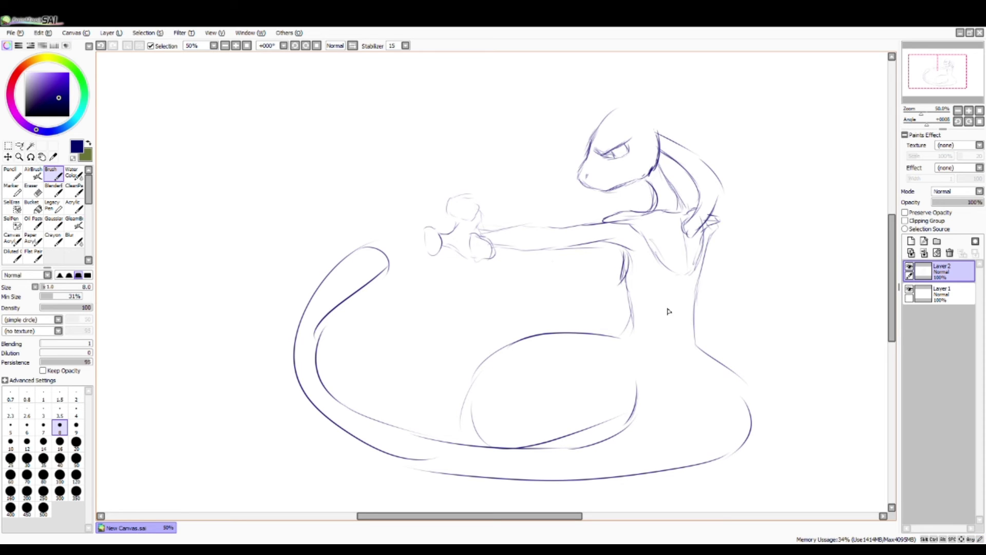
mouse_move(639, 385)
left_mouse_down()
mouse_move(699, 356)
mouse_move(734, 374)
mouse_move(750, 398)
left_mouse_up()
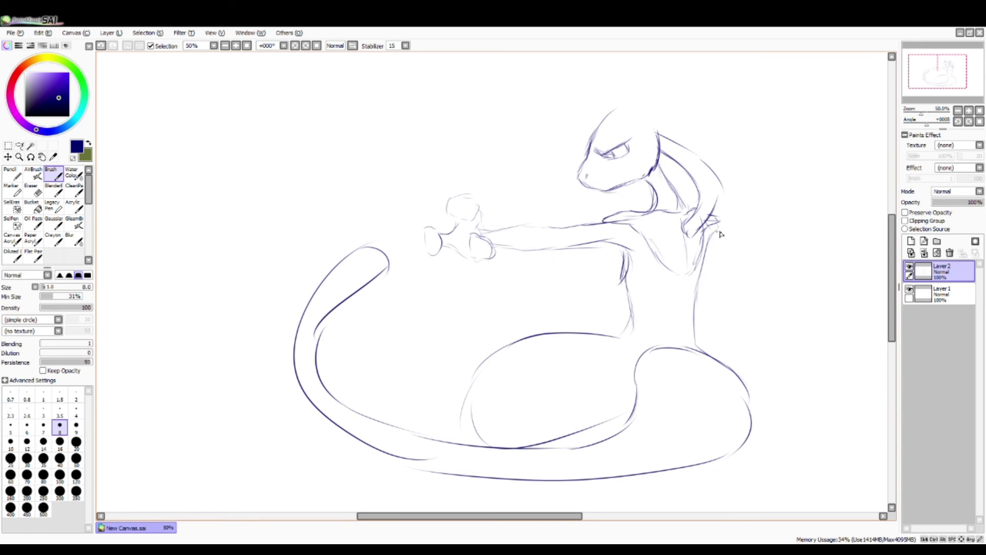
Add a curve left of the chest and sketch the bent far arm from the shoulder
left_click_drag(618, 251, 628, 324)
left_click_drag(724, 221, 769, 261)
mouse_move(723, 226)
left_mouse_down()
mouse_move(786, 288)
mouse_move(780, 280)
mouse_move(711, 303)
left_mouse_up()
mouse_move(713, 245)
left_mouse_down()
mouse_move(763, 281)
mouse_move(703, 294)
mouse_move(713, 304)
mouse_move(694, 318)
left_mouse_up()
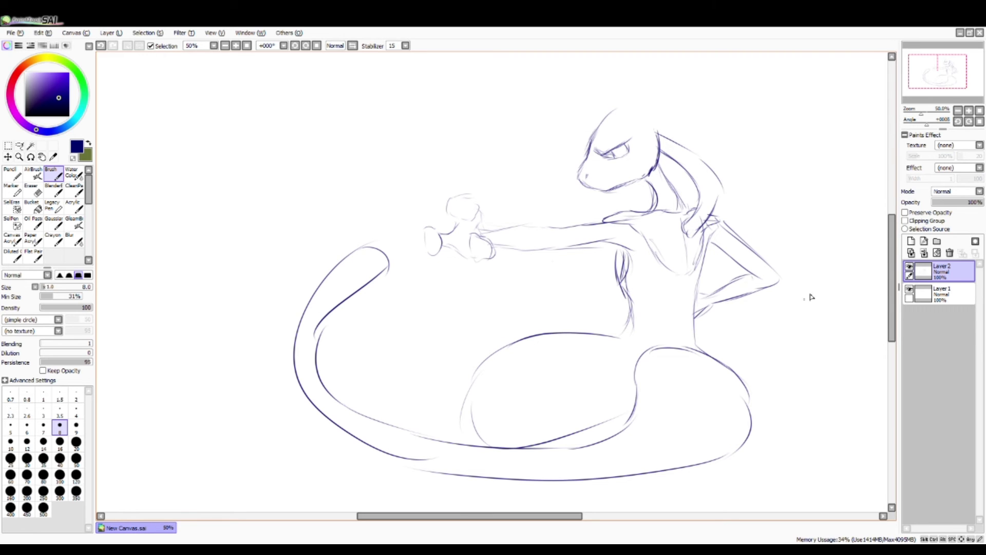
left_click(8, 146)
Rectangle-select the whole sketch, shrink it from the top-left corner, move it up-right and apply
mouse_move(206, 70)
left_mouse_down()
mouse_move(439, 179)
mouse_move(743, 440)
mouse_move(841, 500)
left_mouse_up()
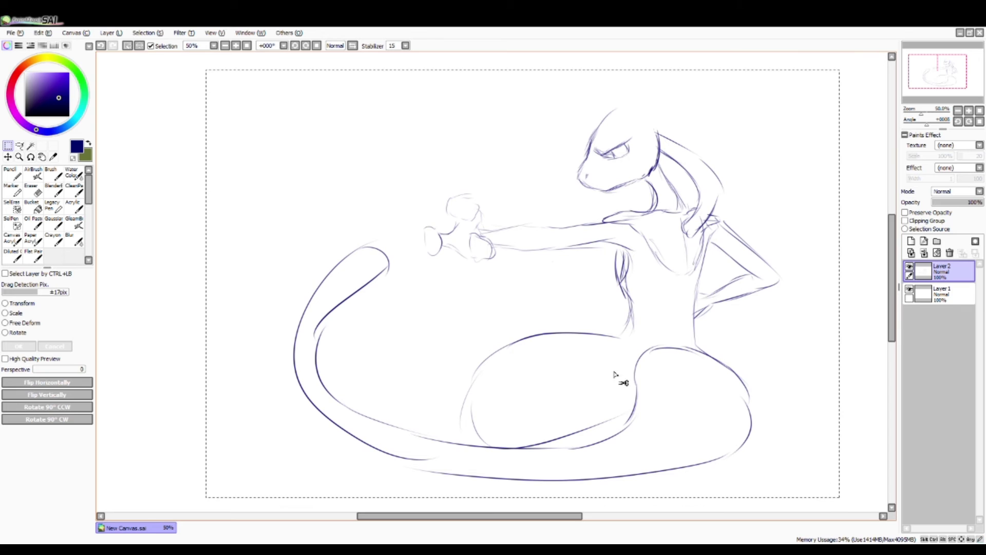
left_click_drag(615, 374, 517, 325)
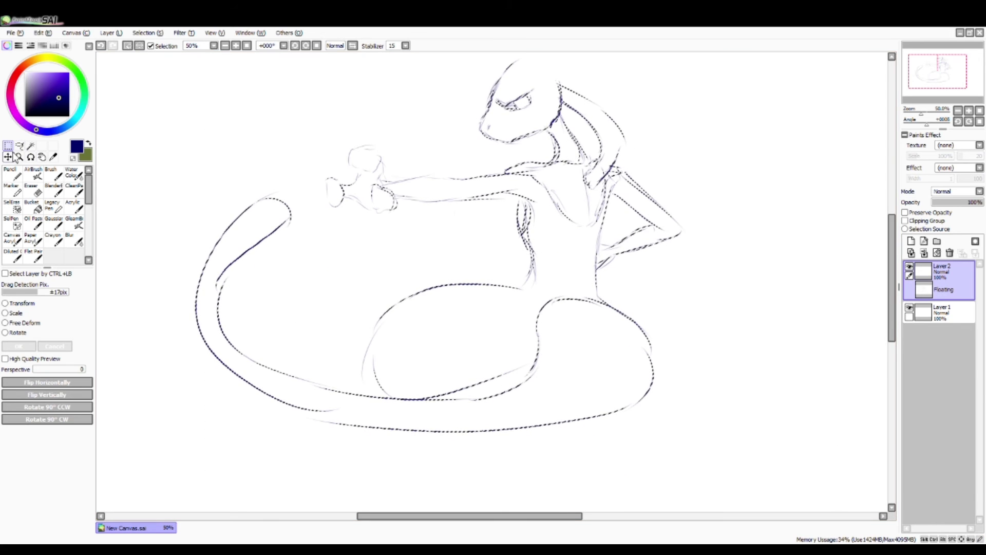
left_click(20, 303)
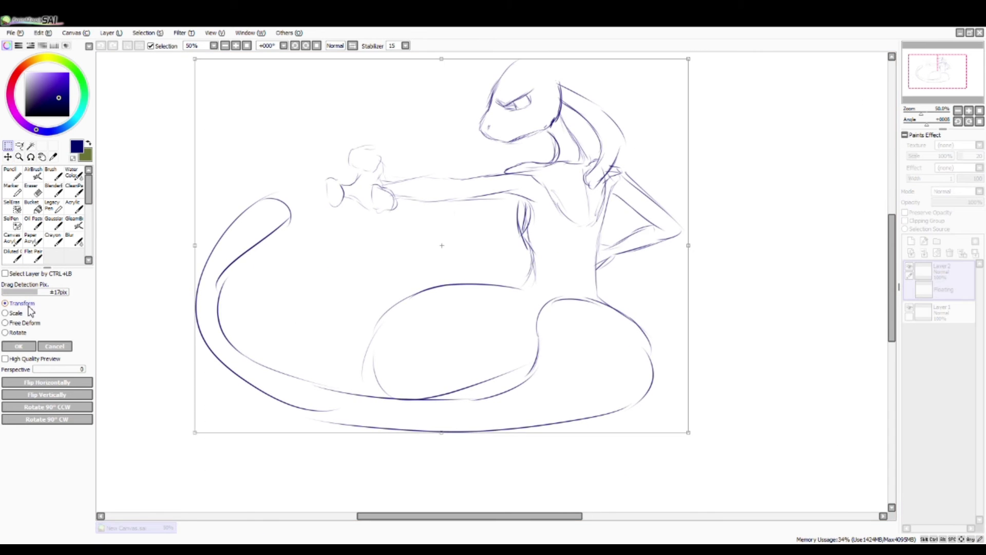
left_click_drag(195, 59, 311, 126)
mouse_move(349, 164)
left_mouse_down()
mouse_move(363, 114)
mouse_move(334, 92)
mouse_move(335, 103)
left_mouse_up()
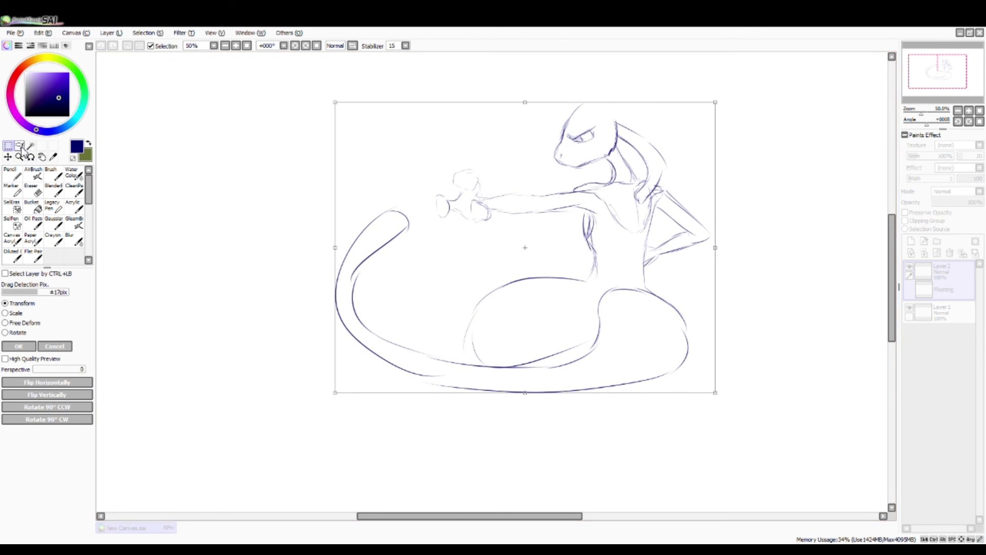
left_click(31, 346)
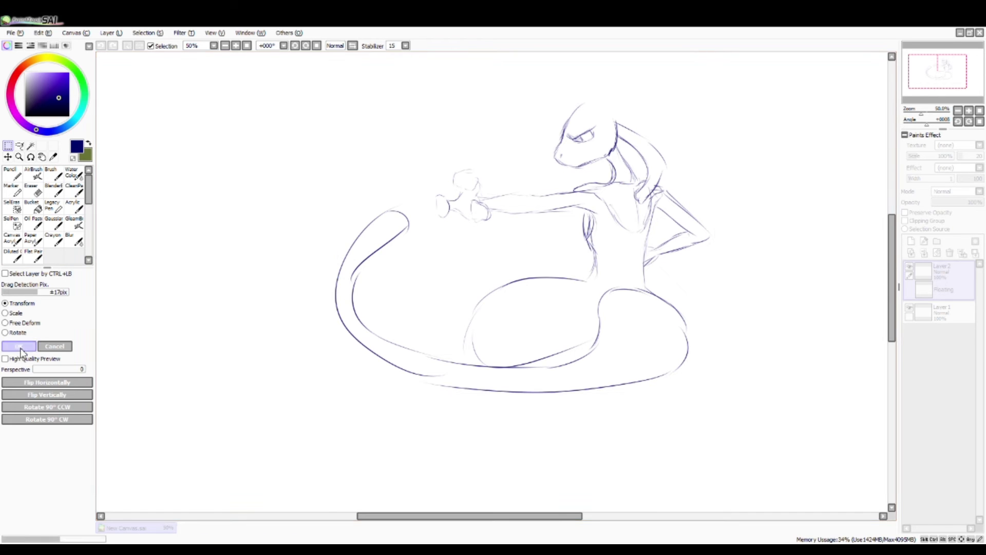
Deselect, then draw the body line beneath the tail and a long leg line
key("ctrl+d")
key("b")
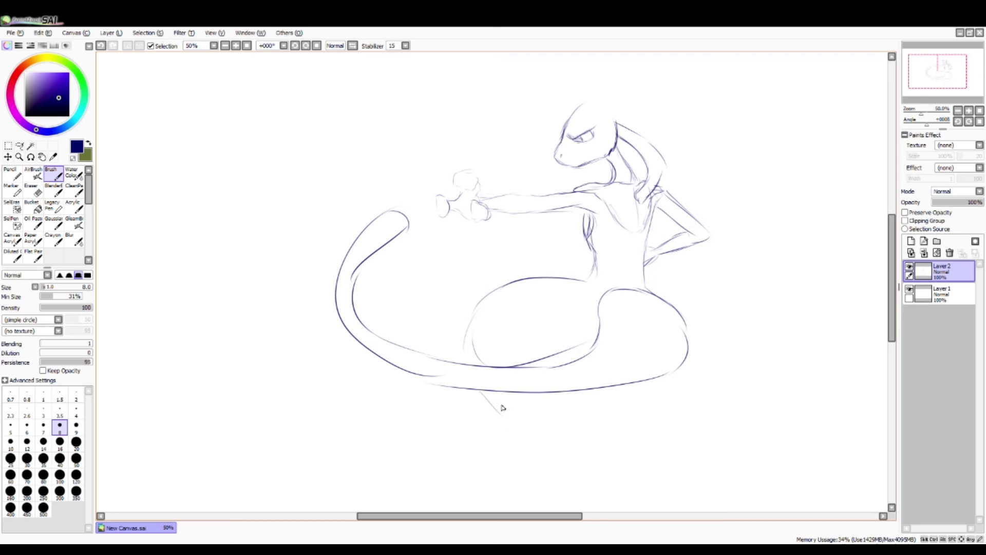
mouse_move(477, 324)
left_mouse_down()
mouse_move(486, 376)
mouse_move(473, 369)
mouse_move(499, 404)
mouse_move(537, 419)
mouse_move(593, 391)
left_mouse_up()
left_click_drag(656, 380, 675, 379)
mouse_move(555, 411)
left_mouse_down()
mouse_move(451, 439)
mouse_move(426, 461)
mouse_move(444, 487)
mouse_move(505, 462)
mouse_move(486, 481)
mouse_move(516, 476)
mouse_move(581, 434)
mouse_move(549, 446)
mouse_move(619, 421)
mouse_move(604, 425)
mouse_move(626, 389)
mouse_move(615, 417)
left_mouse_up()
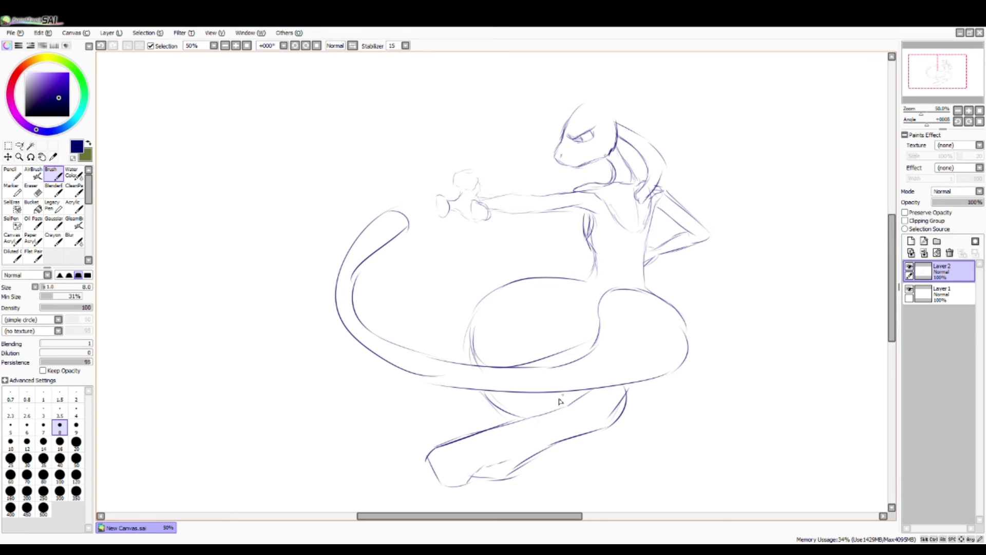
Sketch the foot's toes, a knee oval, and the lower leg with a rounded heel
mouse_move(485, 456)
left_mouse_down()
mouse_move(457, 478)
mouse_move(472, 474)
left_mouse_up()
mouse_move(505, 464)
left_mouse_down()
mouse_move(487, 474)
mouse_move(507, 467)
left_mouse_up()
mouse_move(626, 396)
left_mouse_down()
mouse_move(617, 423)
mouse_move(626, 397)
left_mouse_up()
left_click_drag(686, 322, 747, 437)
mouse_move(649, 384)
left_mouse_down()
mouse_move(651, 398)
mouse_move(740, 448)
left_mouse_up()
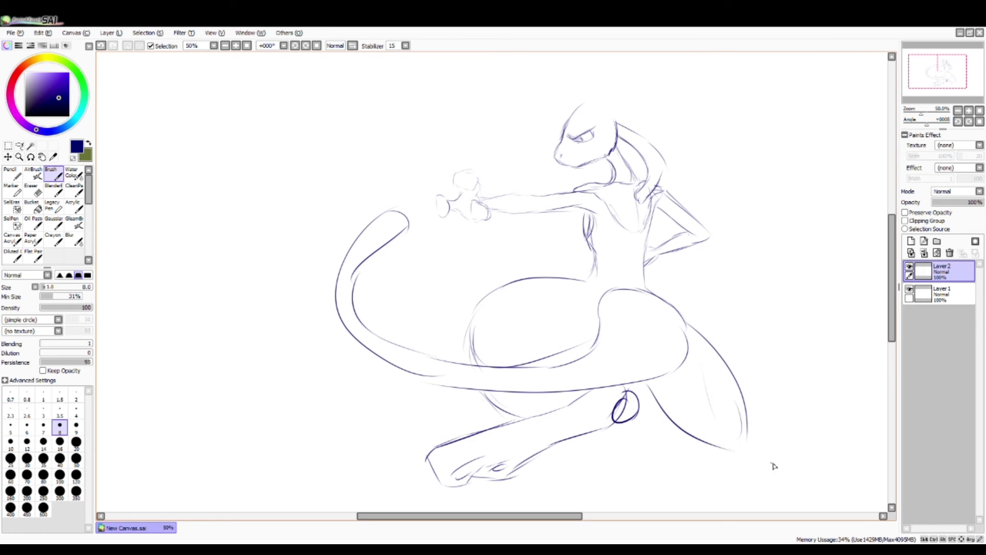
mouse_move(750, 433)
left_mouse_down()
mouse_move(739, 424)
mouse_move(719, 446)
left_mouse_up()
Erase part of the inner hip line to tidy it
key("e")
mouse_move(590, 333)
left_mouse_down()
mouse_move(581, 351)
mouse_move(520, 364)
left_mouse_up()
key("b")
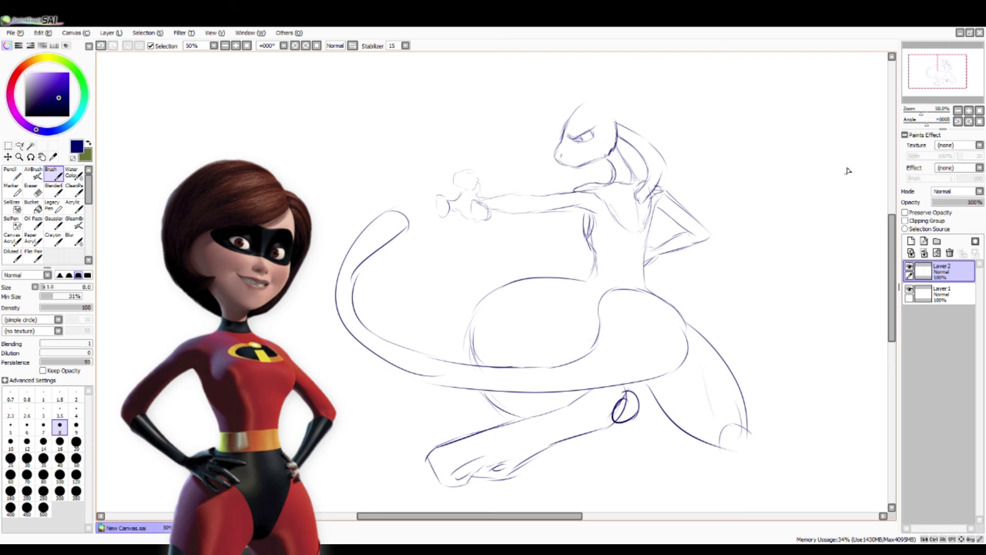
Transform the sketch layer: shift it up-left, tilt it slightly counterclockwise, and apply the change
left_click(8, 146)
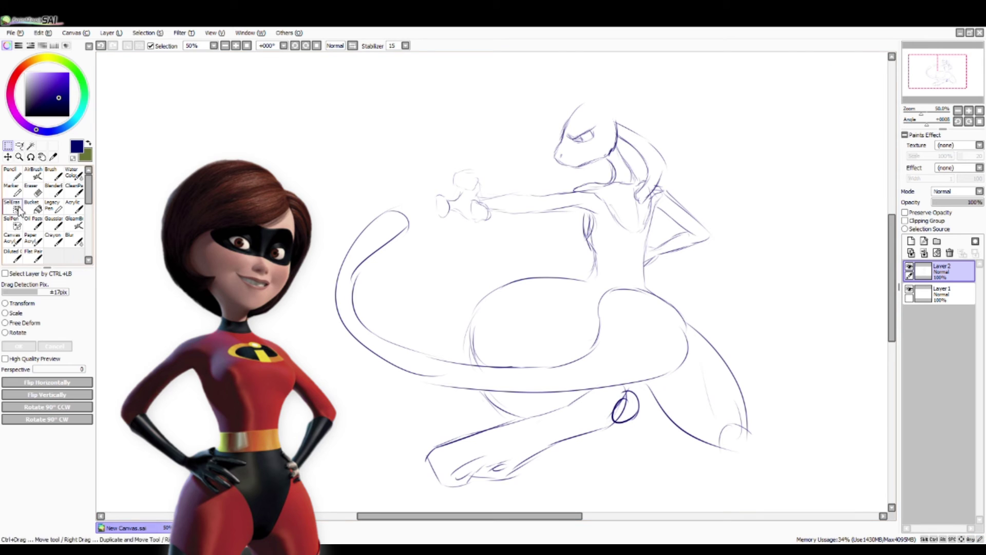
left_click(21, 304)
left_click_drag(438, 163, 349, 129)
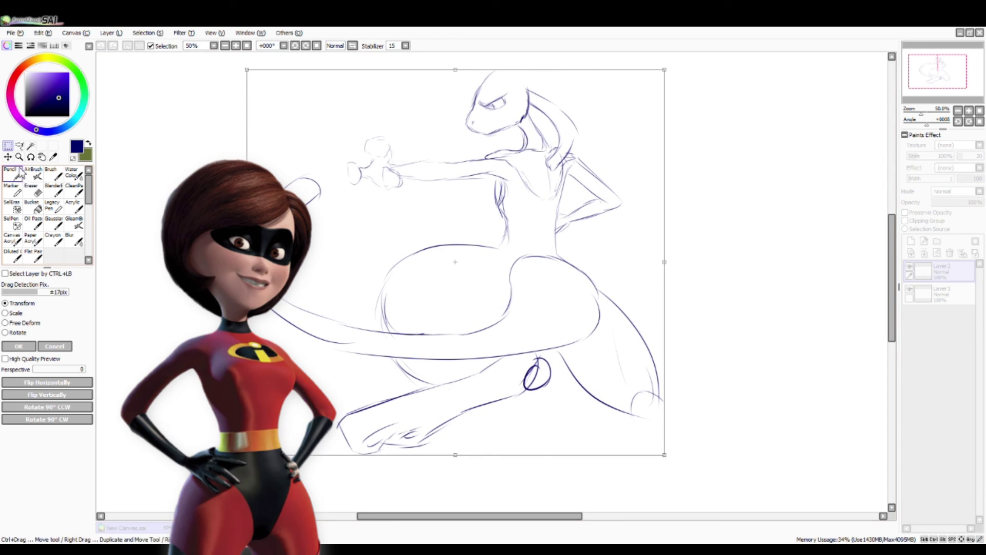
left_click_drag(149, 152, 133, 160)
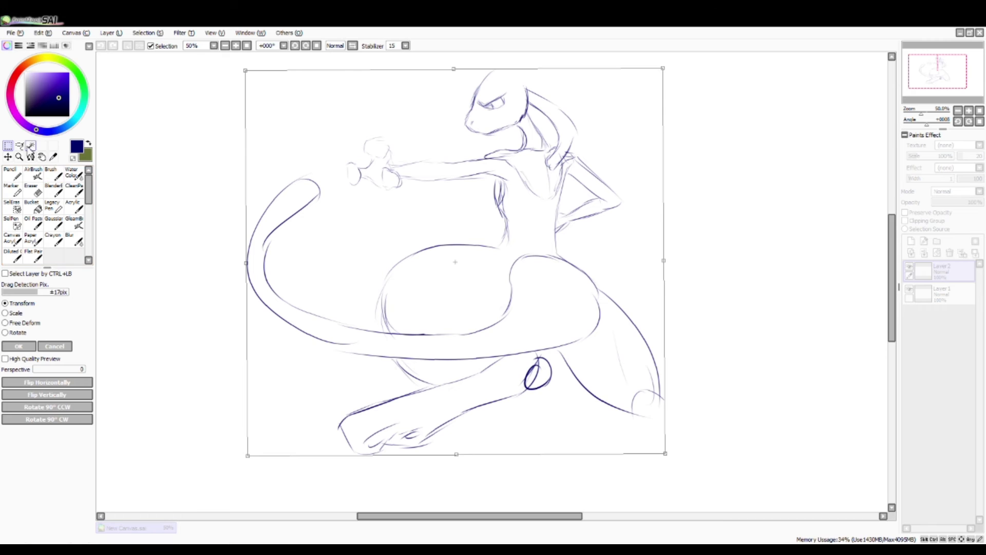
left_click(19, 347)
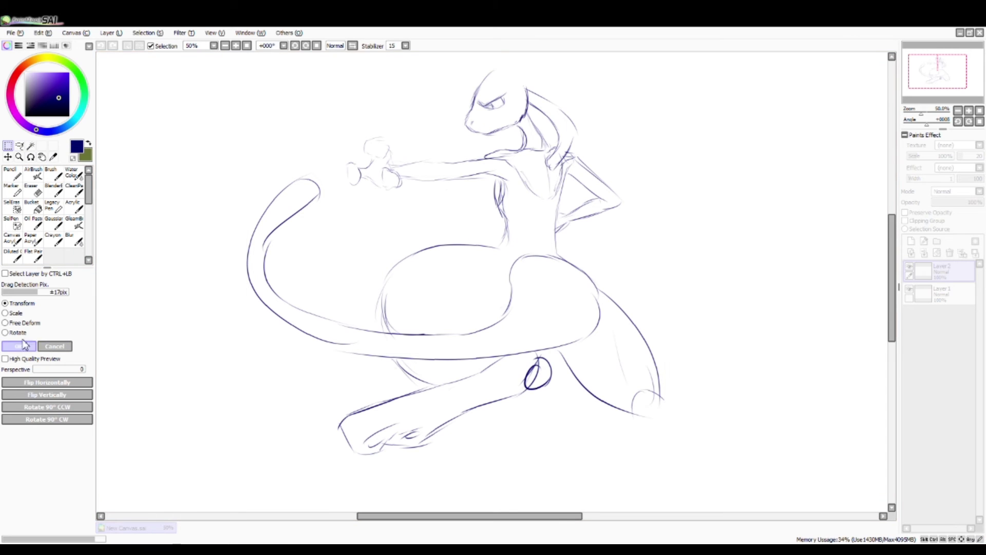
left_click(53, 174)
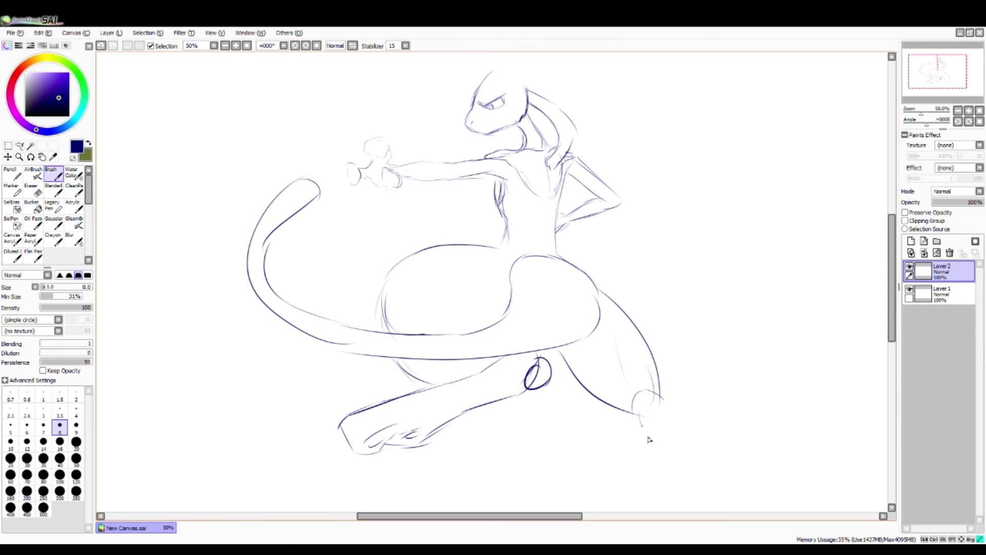
Draw the back lower leg's front curve and contour, its foot sole, and a knee oval
left_click_drag(637, 413, 673, 471)
mouse_move(670, 395)
left_mouse_down()
mouse_move(721, 475)
mouse_move(740, 483)
mouse_move(743, 464)
mouse_move(758, 487)
mouse_move(674, 477)
left_mouse_up()
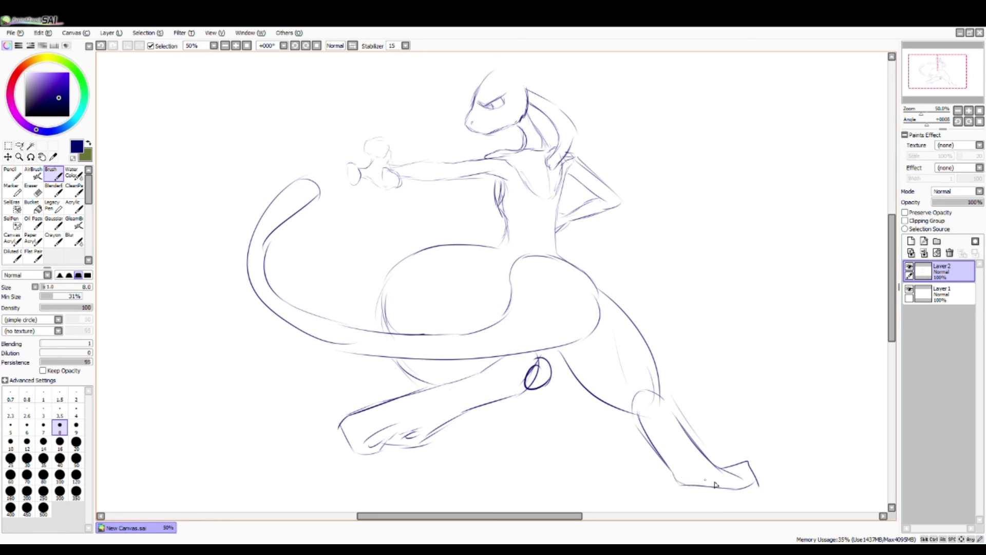
left_click_drag(756, 482, 722, 488)
left_click_drag(655, 393, 628, 386)
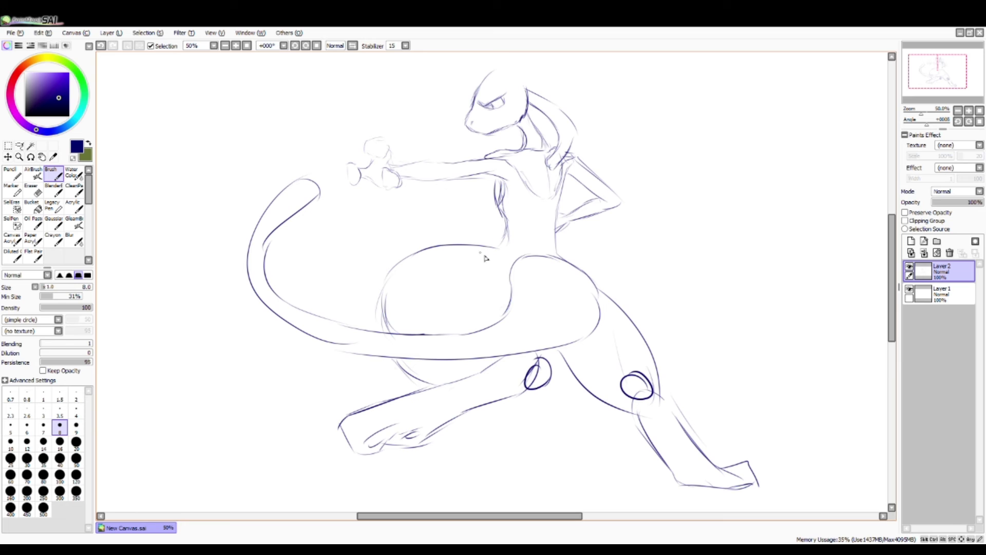
Darken the torso's right side and waist line, add a chest mark, and darken the fist's top
mouse_move(570, 173)
left_mouse_down()
mouse_move(555, 236)
mouse_move(562, 259)
left_mouse_up()
left_click_drag(548, 224, 551, 244)
left_click_drag(564, 194, 573, 158)
left_click_drag(508, 167, 514, 175)
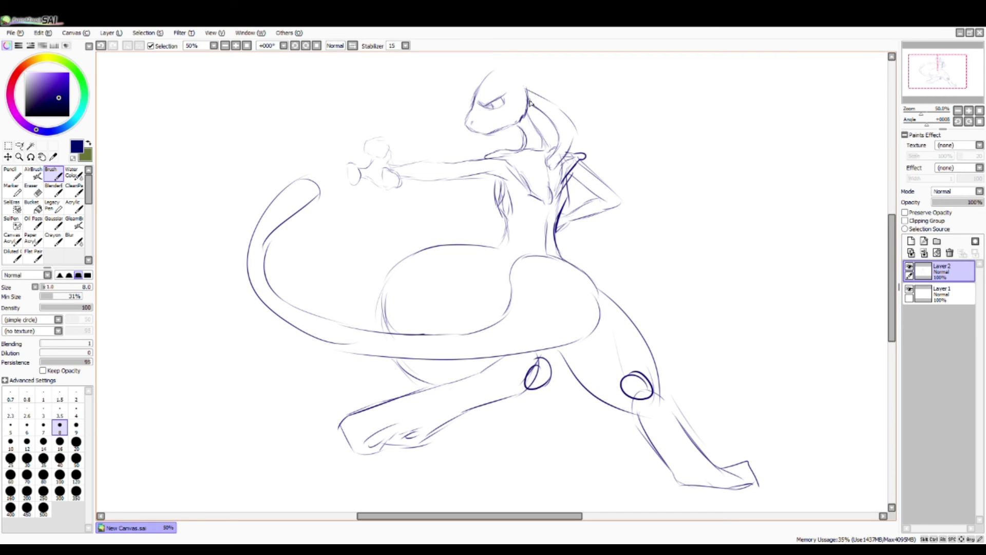
mouse_move(386, 146)
left_mouse_down()
mouse_move(383, 146)
mouse_move(386, 156)
mouse_move(371, 155)
mouse_move(399, 179)
left_mouse_up()
Squash the sketch from the top, shrink it from a corner, and shift it left
left_click(8, 145)
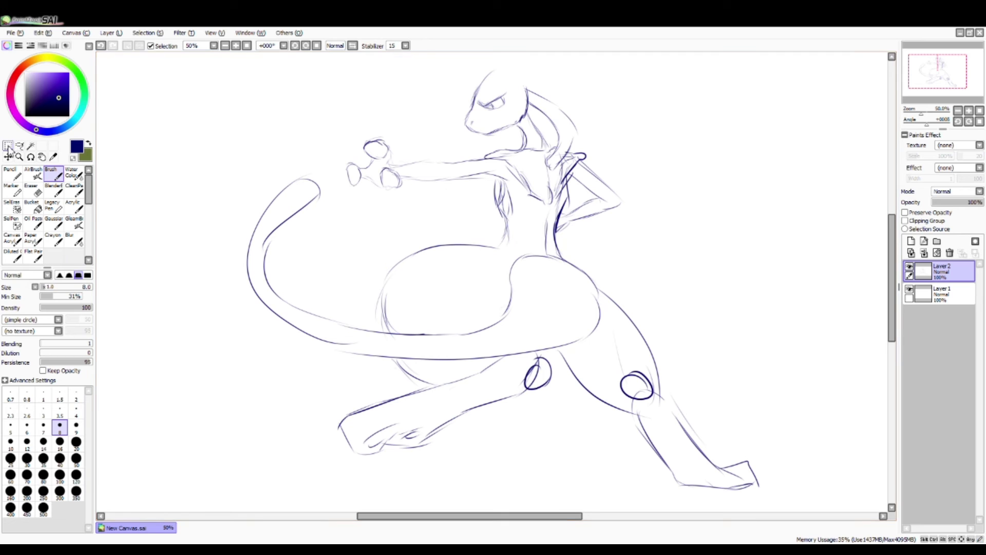
left_click(5, 303)
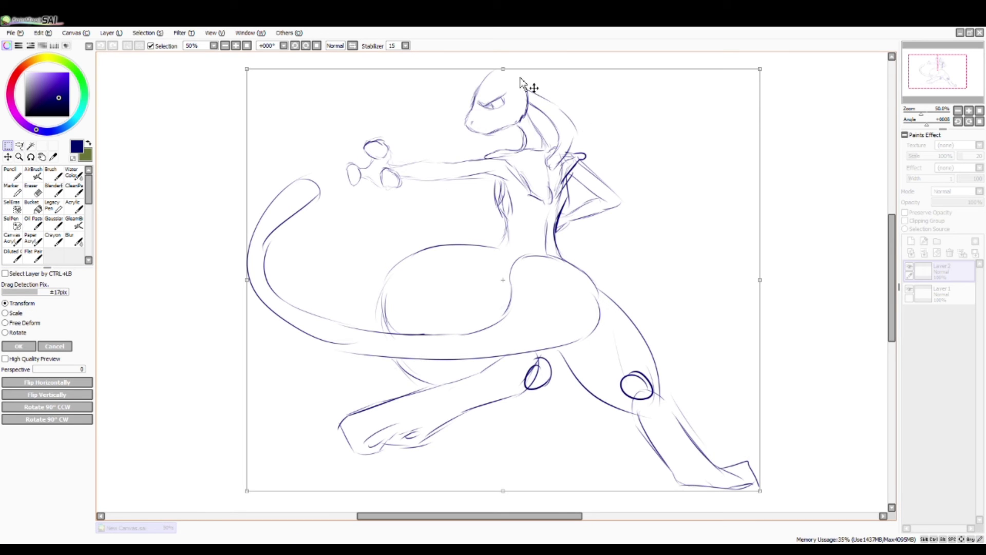
left_click_drag(506, 68, 507, 81)
left_click_drag(521, 139, 512, 149)
left_click_drag(237, 91, 249, 98)
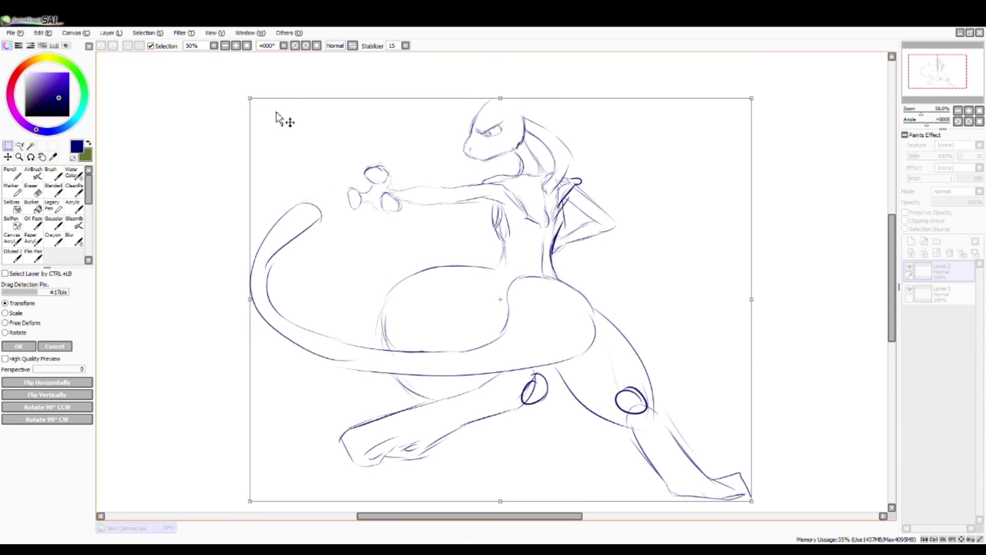
left_click_drag(291, 125, 277, 121)
left_click(19, 346)
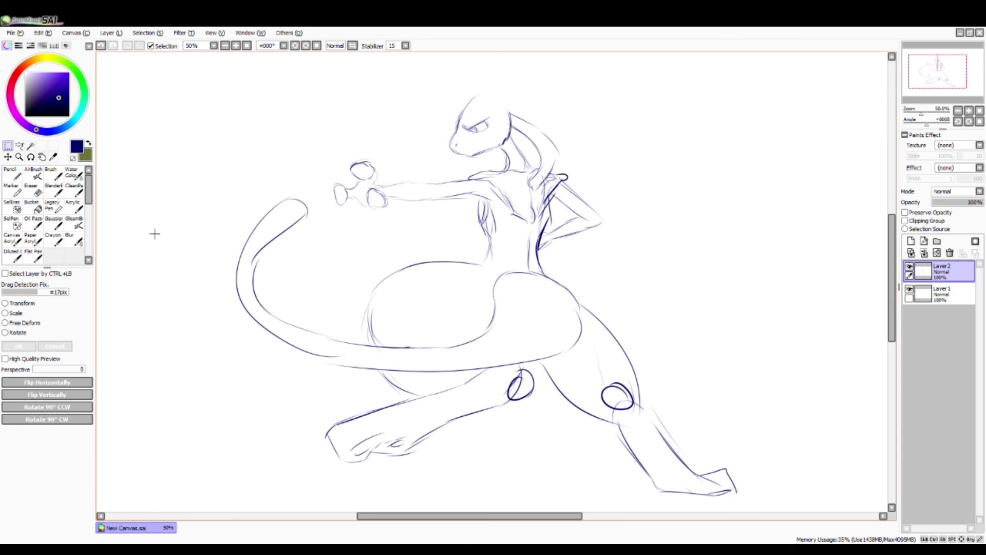
key("b")
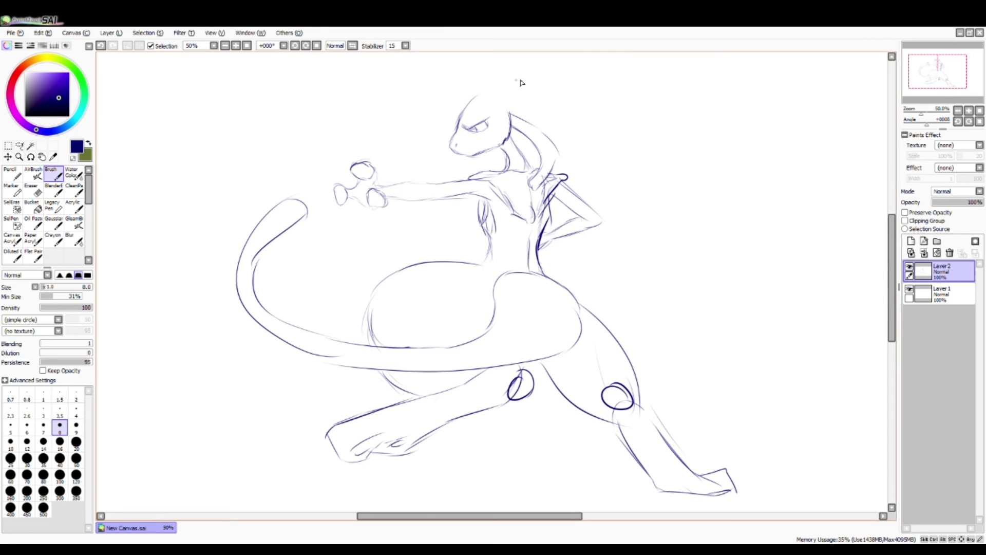
Transform the sketch again to move it about 27 px down
left_click(8, 146)
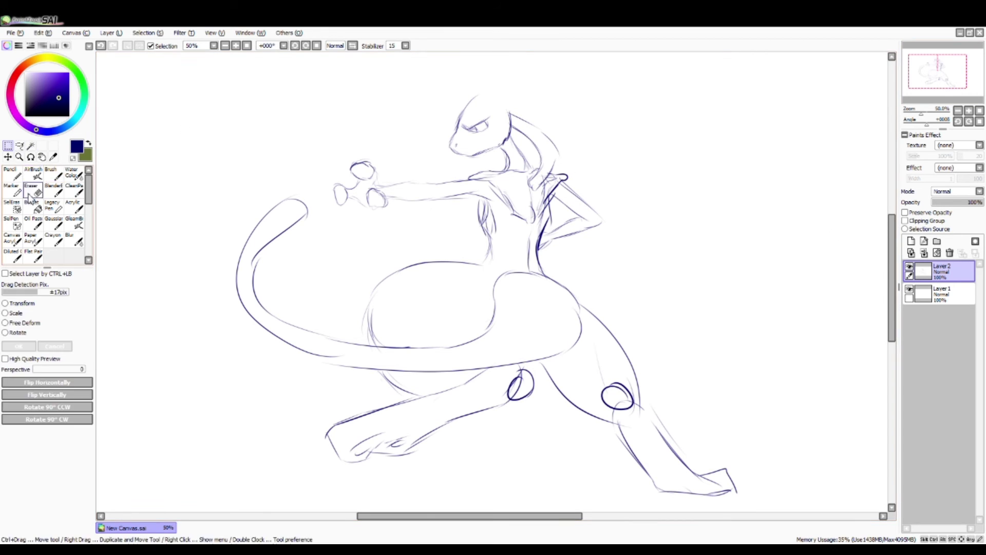
left_click(30, 304)
mouse_move(317, 216)
left_mouse_down()
mouse_move(331, 225)
mouse_move(310, 240)
left_mouse_up()
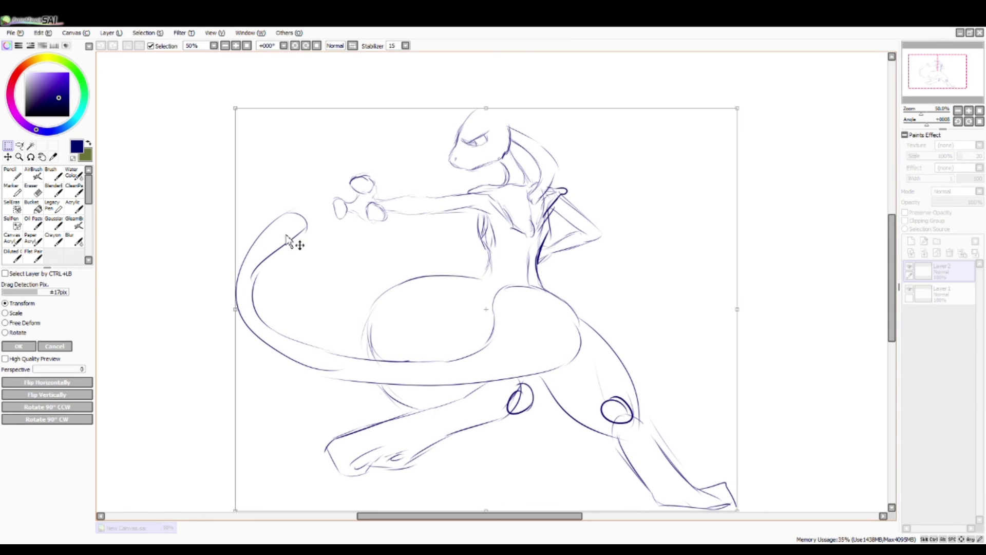
left_click(19, 345)
left_click(53, 175)
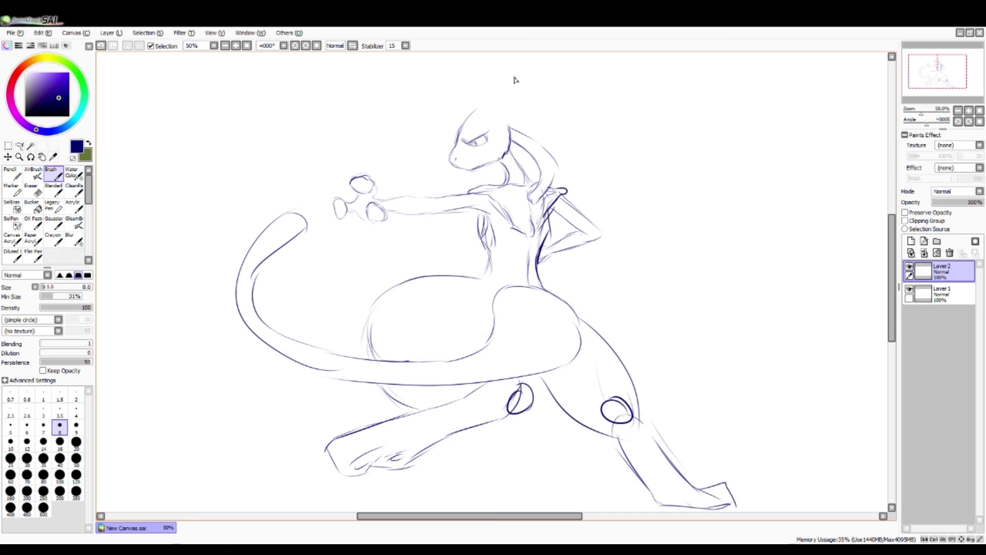
Sketch the hat's top edge, crown and wide brim above the head, undoing two stray strokes
left_click_drag(475, 74, 461, 116)
mouse_move(476, 76)
left_mouse_down()
mouse_move(522, 89)
mouse_move(526, 119)
left_mouse_up()
mouse_move(420, 102)
left_mouse_down()
mouse_move(466, 125)
mouse_move(447, 117)
mouse_move(529, 134)
mouse_move(507, 129)
mouse_move(561, 129)
mouse_move(555, 120)
left_mouse_up()
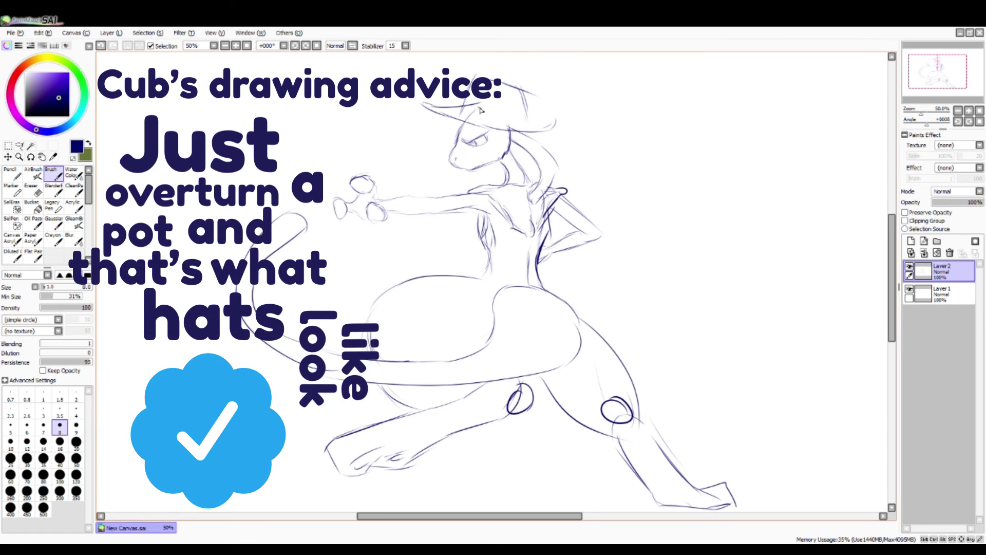
left_click_drag(498, 114, 550, 127)
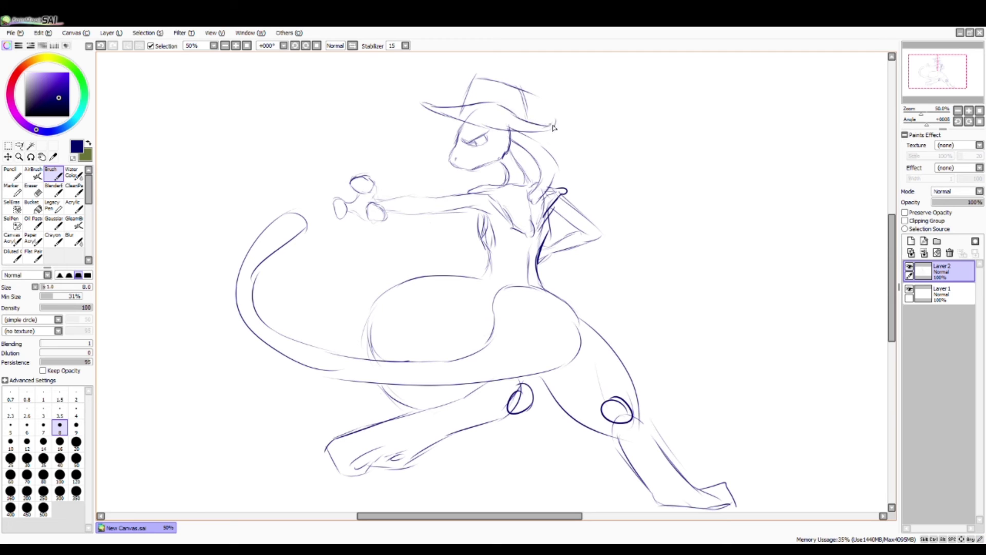
mouse_move(465, 96)
left_mouse_down()
mouse_move(496, 77)
mouse_move(468, 104)
mouse_move(427, 104)
left_mouse_up()
key("ctrl+z")
mouse_move(492, 82)
left_mouse_down()
mouse_move(469, 81)
mouse_move(459, 110)
mouse_move(506, 88)
mouse_move(526, 107)
left_mouse_up()
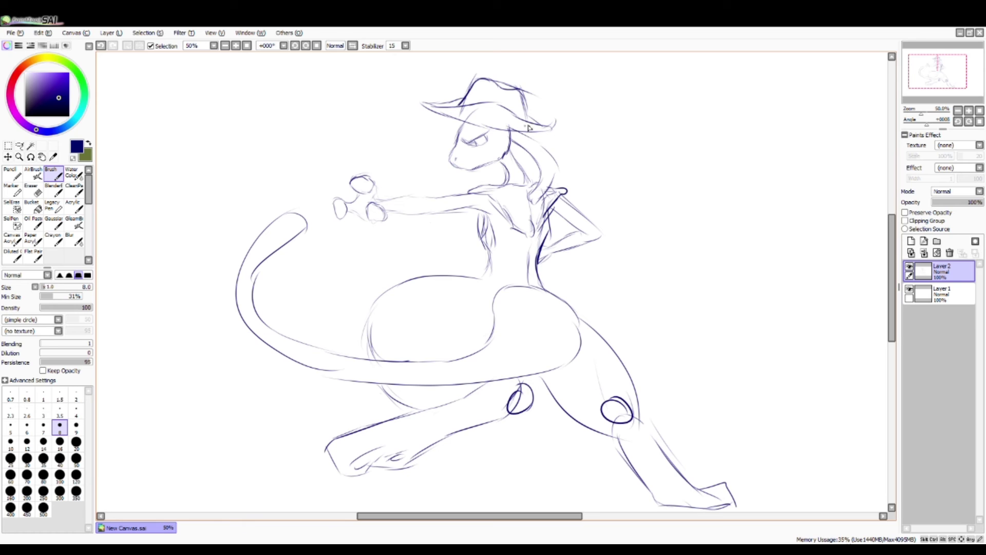
left_click_drag(523, 131, 555, 136)
key("ctrl+z")
key("ctrl+z")
mouse_move(463, 103)
left_mouse_down()
mouse_move(430, 98)
mouse_move(462, 97)
left_mouse_up()
left_click_drag(436, 206, 432, 209)
Add vertical lines, the top, and left and right sides to the hat crown
left_click_drag(501, 70, 492, 106)
left_click_drag(500, 70, 491, 108)
mouse_move(500, 70)
left_mouse_down()
mouse_move(525, 76)
mouse_move(501, 68)
mouse_move(532, 88)
mouse_move(529, 80)
mouse_move(520, 109)
left_mouse_up()
left_click_drag(529, 71, 518, 118)
left_click_drag(527, 84, 519, 114)
mouse_move(470, 65)
left_mouse_down()
mouse_move(459, 97)
mouse_move(486, 71)
left_mouse_up()
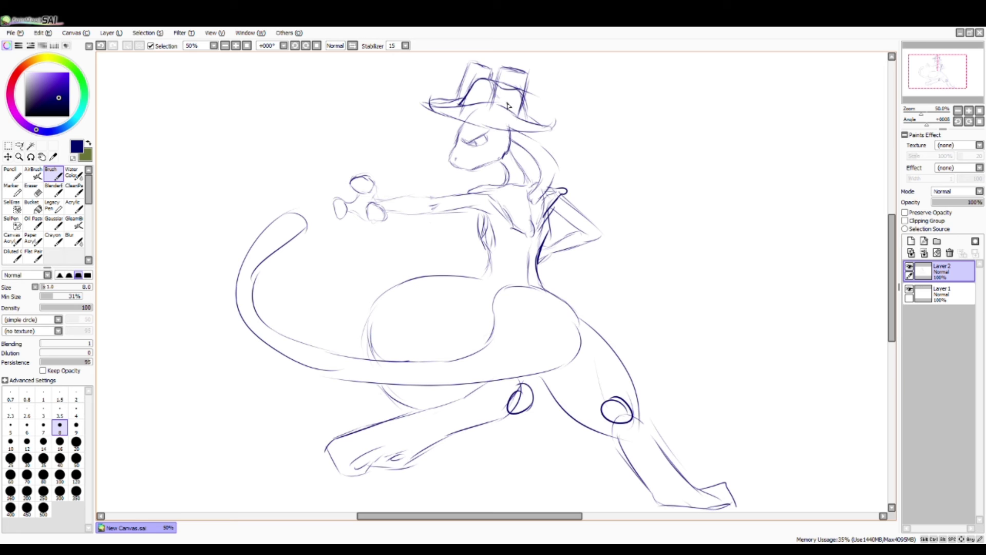
scroll(516, 98, "up", 2)
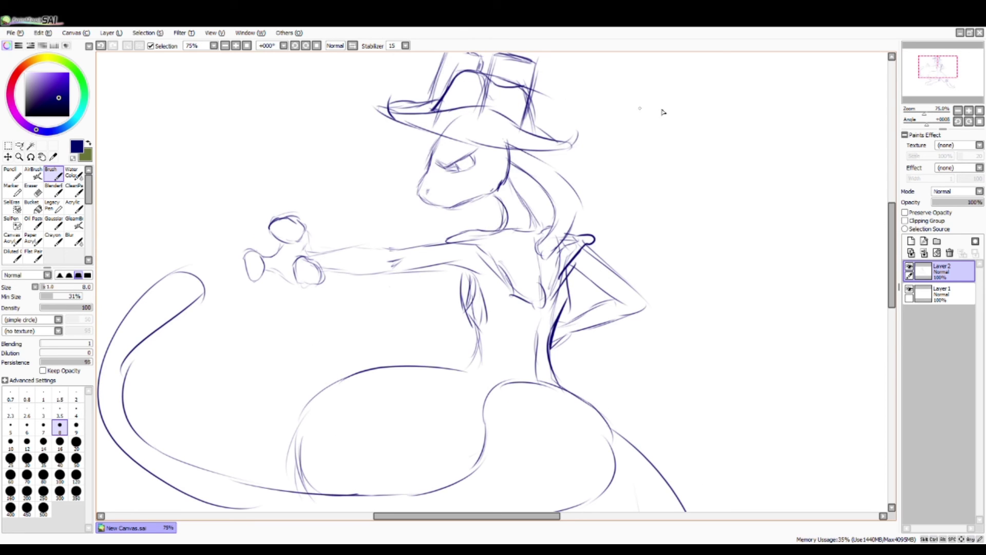
left_click_drag(893, 243, 892, 231)
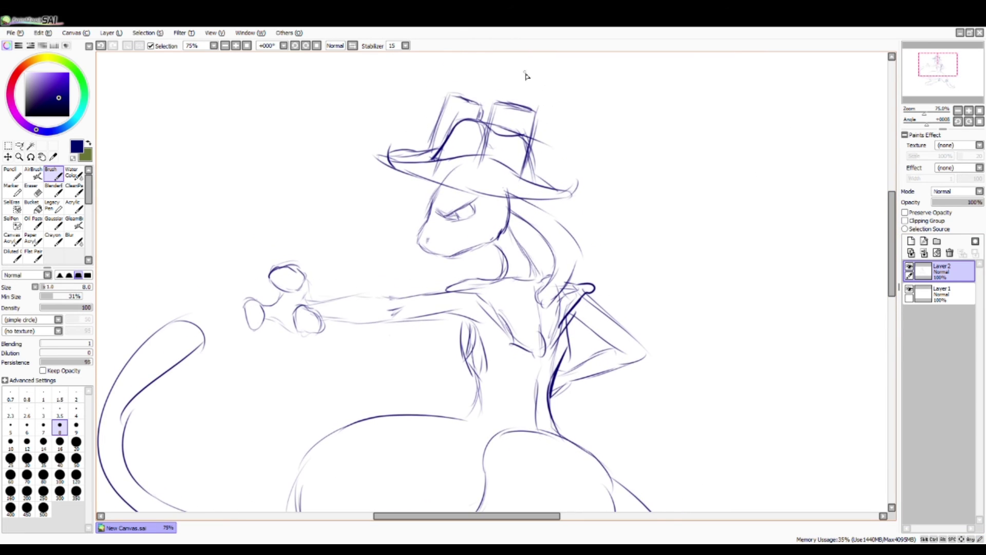
Erase a stray bit of the hat line and draw a grape-cluster emblem on the right box
key("e")
mouse_move(511, 132)
left_mouse_down()
mouse_move(495, 129)
mouse_move(521, 152)
mouse_move(512, 136)
left_mouse_up()
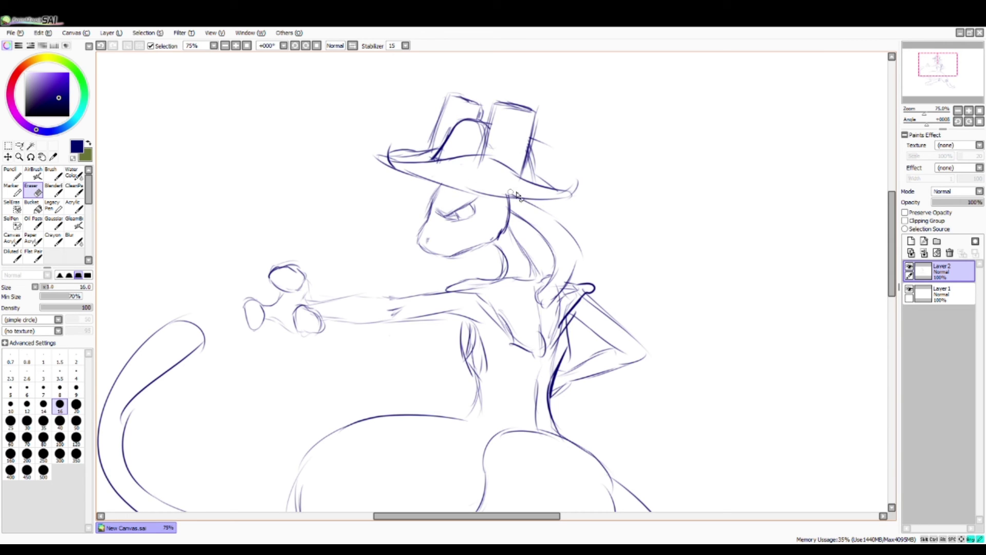
key("b")
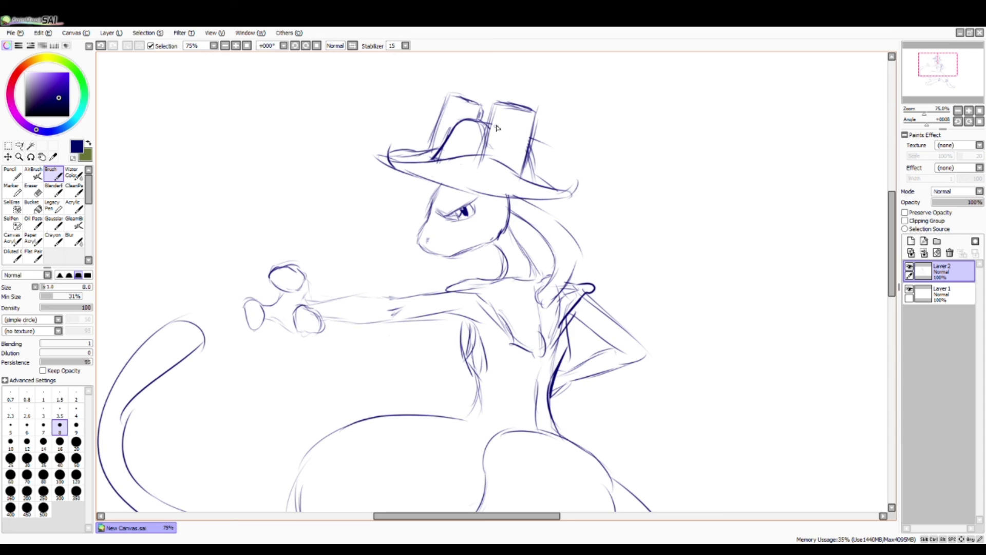
mouse_move(501, 123)
left_mouse_down()
mouse_move(517, 129)
mouse_move(514, 149)
mouse_move(528, 150)
mouse_move(512, 161)
mouse_move(527, 162)
mouse_move(528, 153)
mouse_move(484, 153)
left_mouse_up()
Draw a band across the left hat box's base and a rounded loop on its top
mouse_move(437, 122)
left_mouse_down()
mouse_move(452, 128)
mouse_move(435, 122)
mouse_move(430, 134)
mouse_move(445, 138)
mouse_move(453, 126)
left_mouse_up()
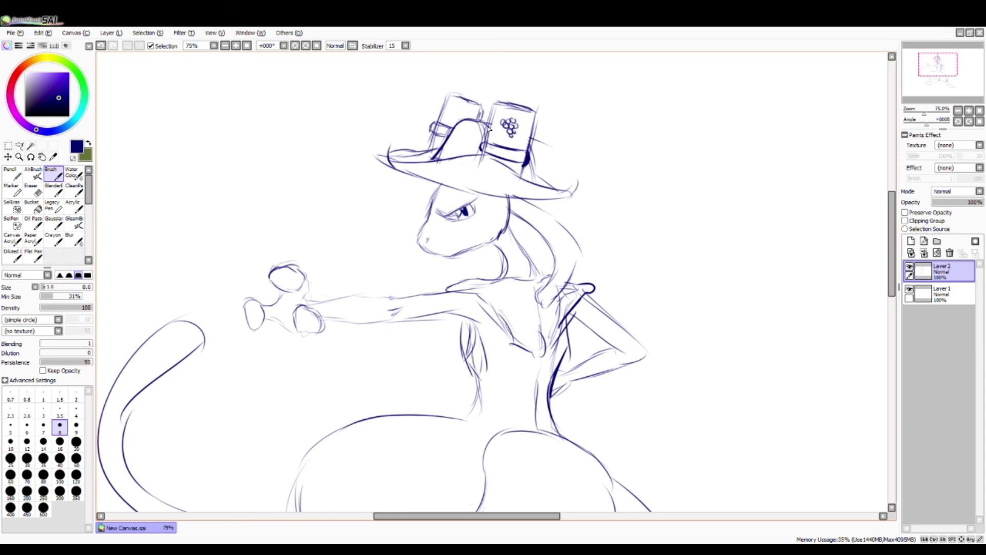
mouse_move(467, 100)
left_mouse_down()
mouse_move(486, 109)
mouse_move(477, 96)
mouse_move(488, 118)
mouse_move(483, 110)
mouse_move(504, 100)
mouse_move(523, 102)
mouse_move(492, 110)
mouse_move(486, 94)
mouse_move(492, 113)
left_mouse_up()
key("e")
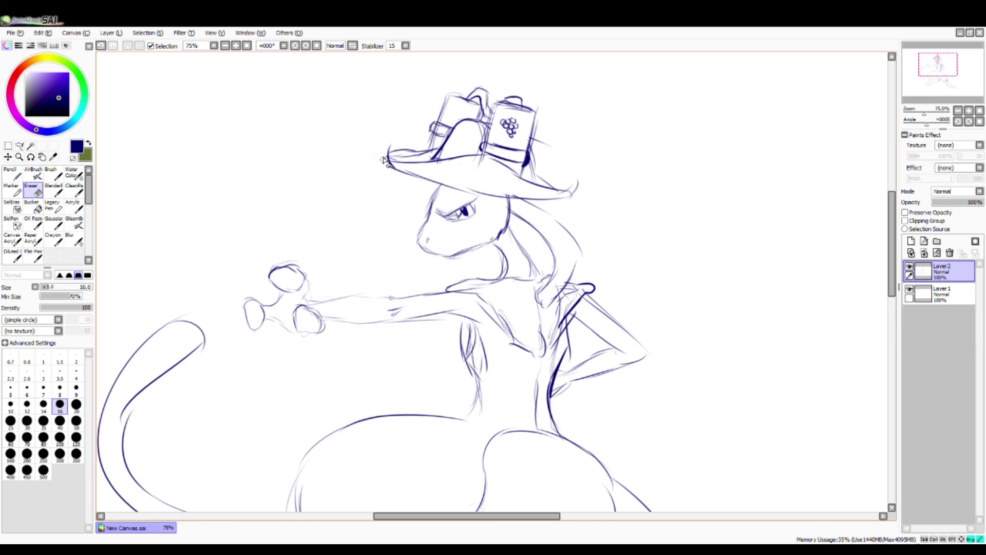
key("b")
key("e")
key("b")
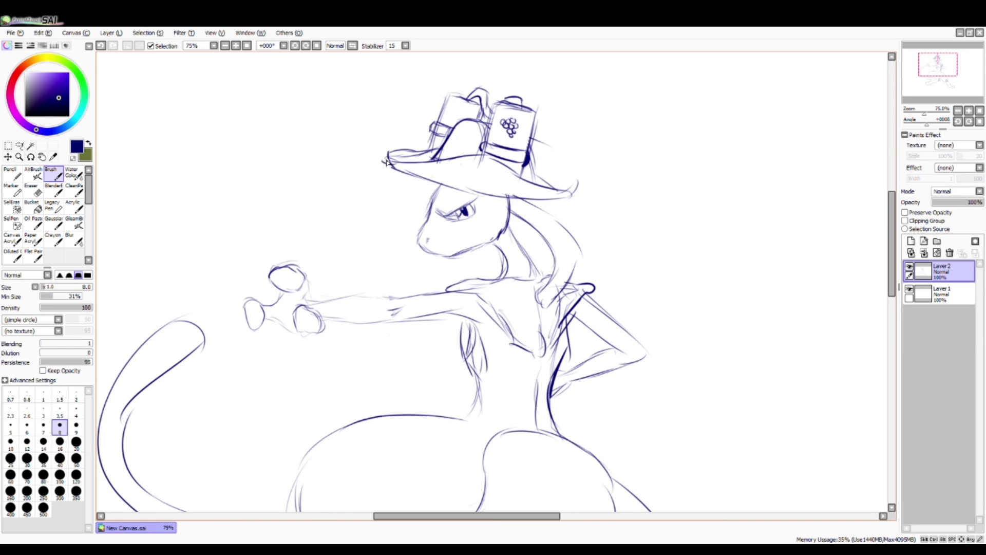
key("e")
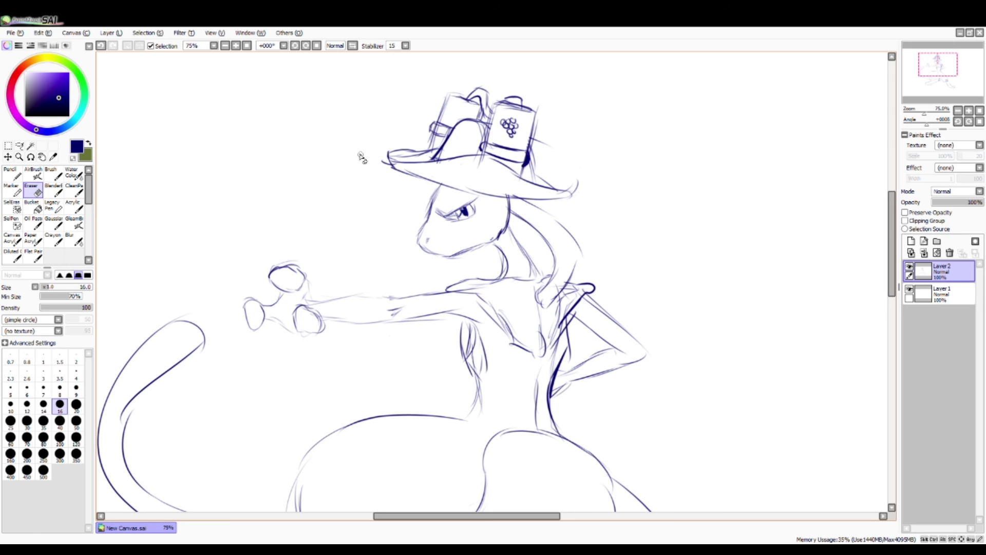
left_click(51, 174)
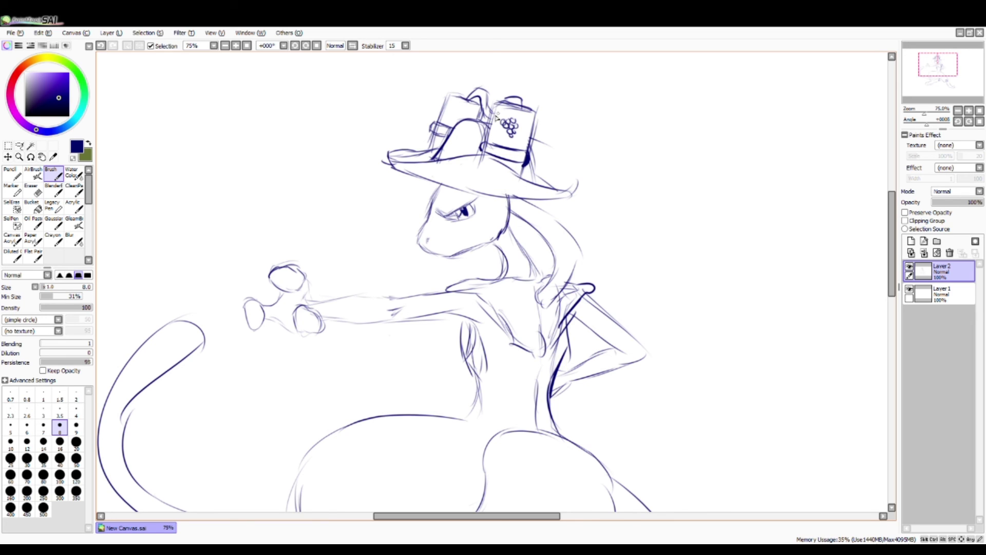
Darken the line between the hat boxes and redraw the jaw, back of the neck and chin
left_click_drag(482, 123, 488, 123)
mouse_move(431, 255)
left_mouse_down()
mouse_move(487, 260)
mouse_move(471, 269)
mouse_move(494, 252)
mouse_move(503, 212)
left_mouse_up()
mouse_move(516, 190)
left_mouse_down()
mouse_move(493, 259)
mouse_move(460, 274)
mouse_move(443, 266)
left_mouse_up()
left_click_drag(442, 258, 459, 269)
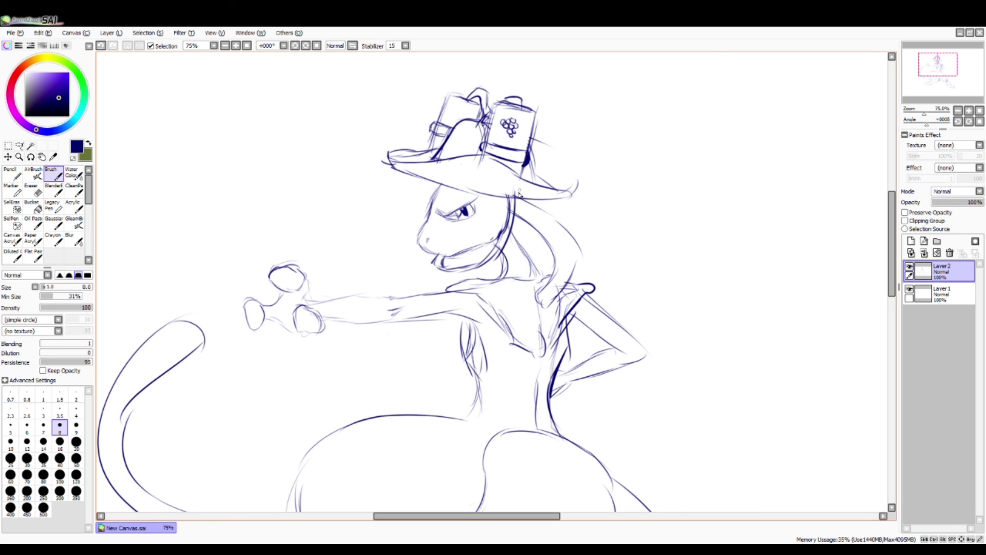
key("e")
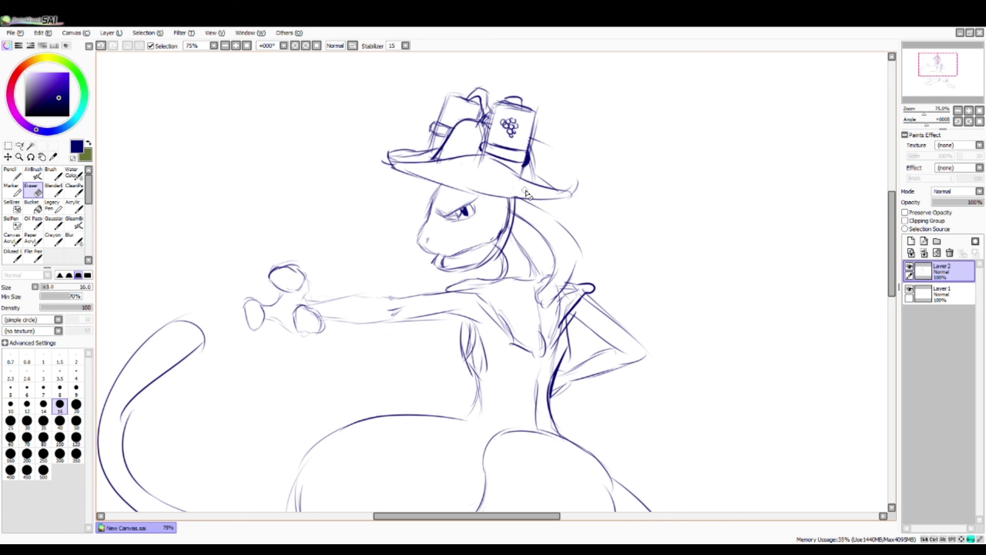
key("b")
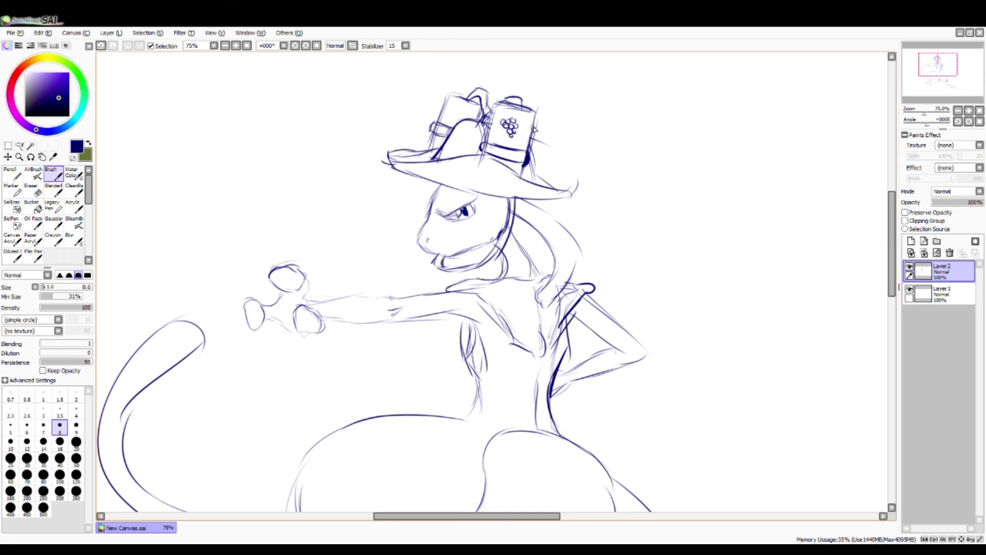
Add label lines and a left-box grape curve, an angry crease and frowning brow, and the mouth
mouse_move(492, 140)
left_mouse_down()
mouse_move(524, 123)
mouse_move(504, 145)
left_mouse_up()
mouse_move(442, 126)
left_mouse_down()
mouse_move(481, 110)
mouse_move(447, 114)
mouse_move(456, 109)
mouse_move(454, 121)
left_mouse_up()
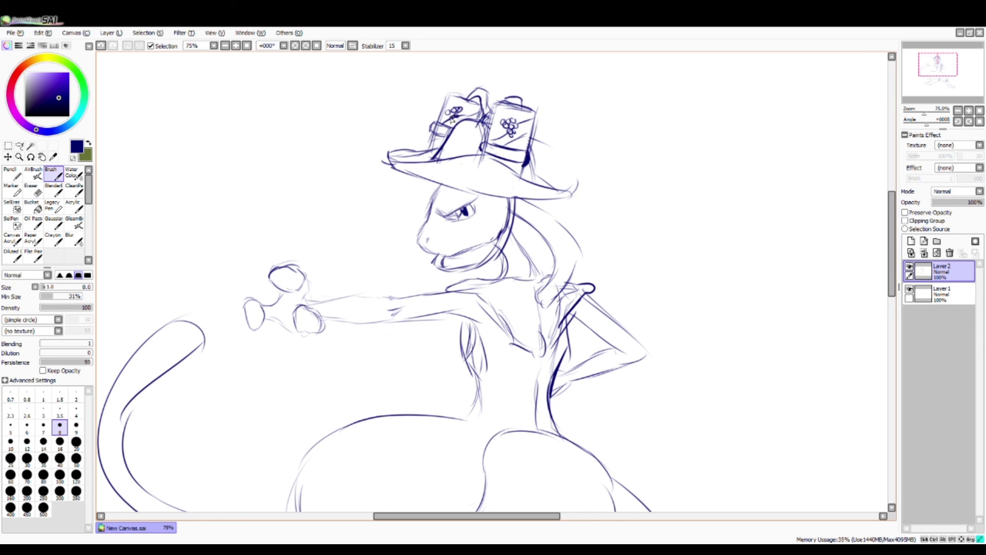
left_click_drag(448, 209, 443, 216)
left_click_drag(452, 213, 482, 199)
left_click_drag(516, 343, 508, 365)
mouse_move(446, 256)
left_mouse_down()
mouse_move(437, 265)
mouse_move(446, 259)
left_mouse_up()
Erase the hook at the brim's right tip and redraw the brim, curling it around the left tip
key("e")
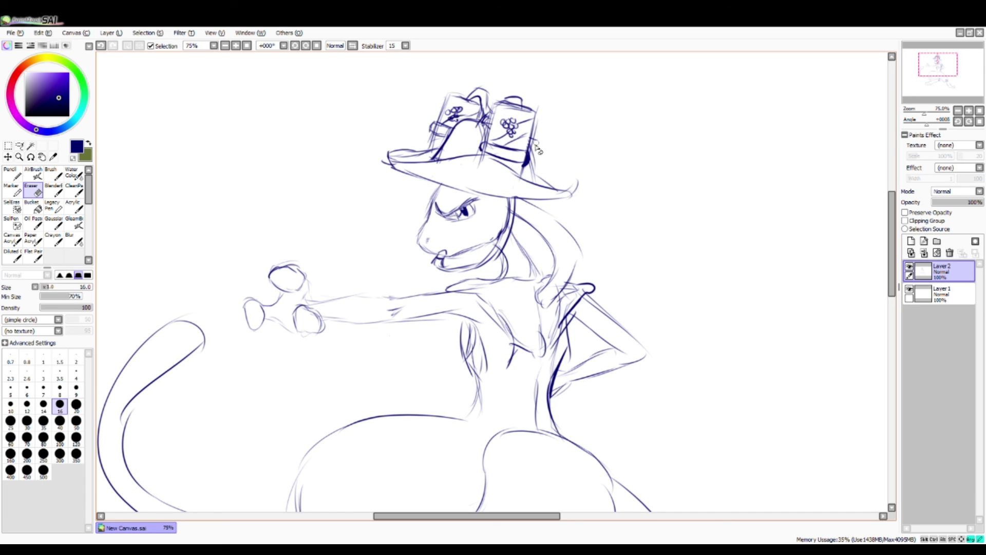
key("e")
key("e")
mouse_move(574, 181)
left_mouse_down()
mouse_move(581, 191)
mouse_move(573, 189)
left_mouse_up()
key("e")
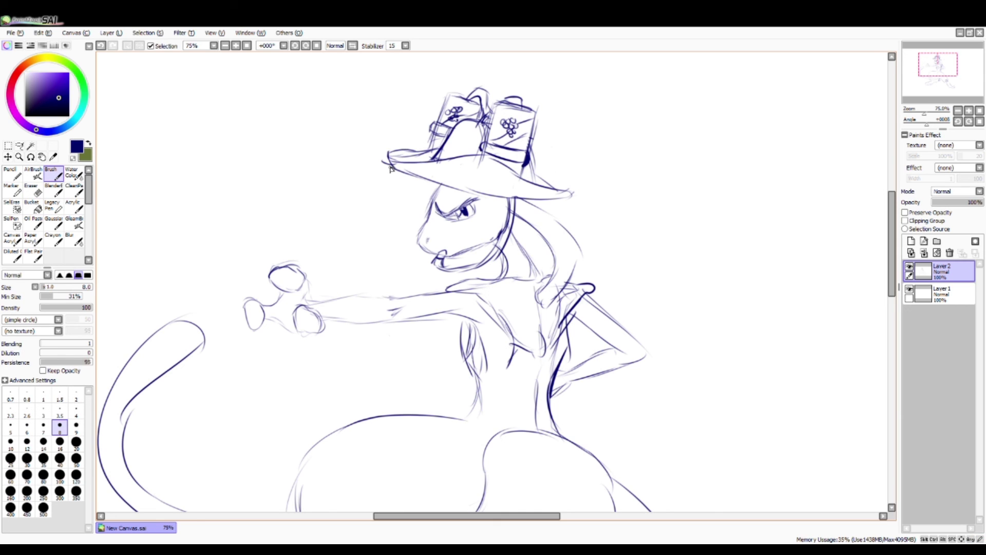
left_click_drag(389, 165, 512, 169)
key("e")
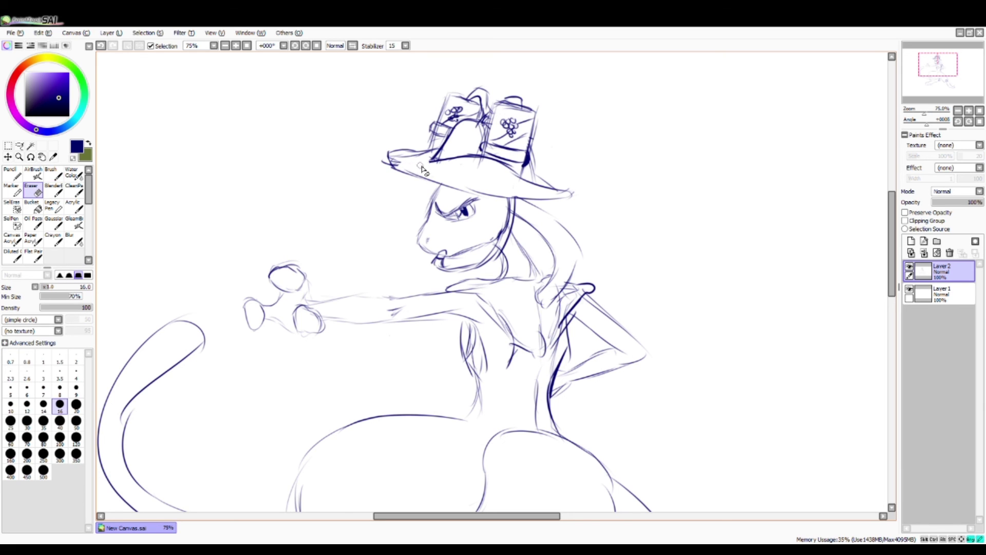
key("b")
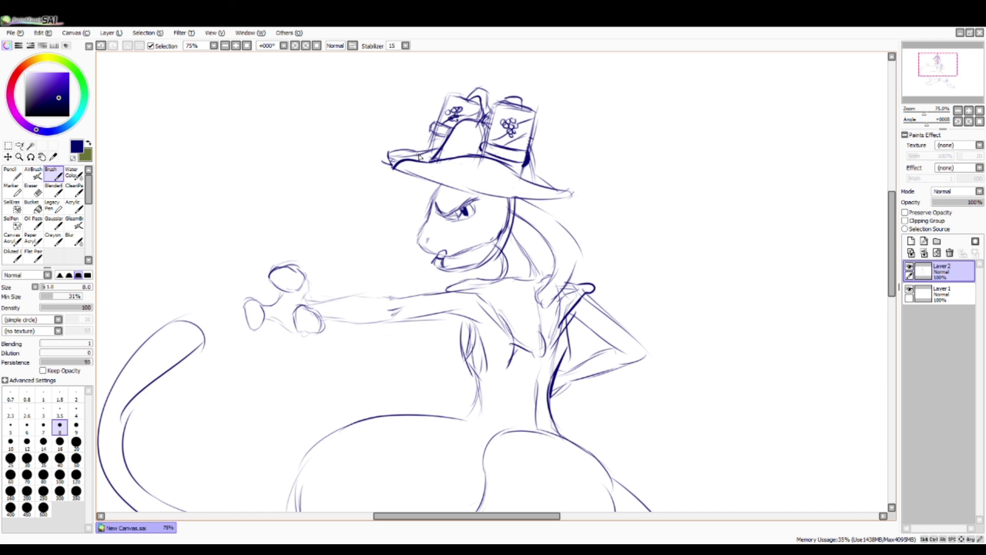
mouse_move(392, 170)
left_mouse_down()
mouse_move(397, 154)
mouse_move(435, 150)
left_mouse_up()
Darken the hat's right side, clean stray lines under it, and redraw the brim's right-end curve
left_click_drag(530, 172, 558, 187)
mouse_move(505, 165)
left_mouse_down()
mouse_move(544, 202)
mouse_move(540, 194)
left_mouse_up()
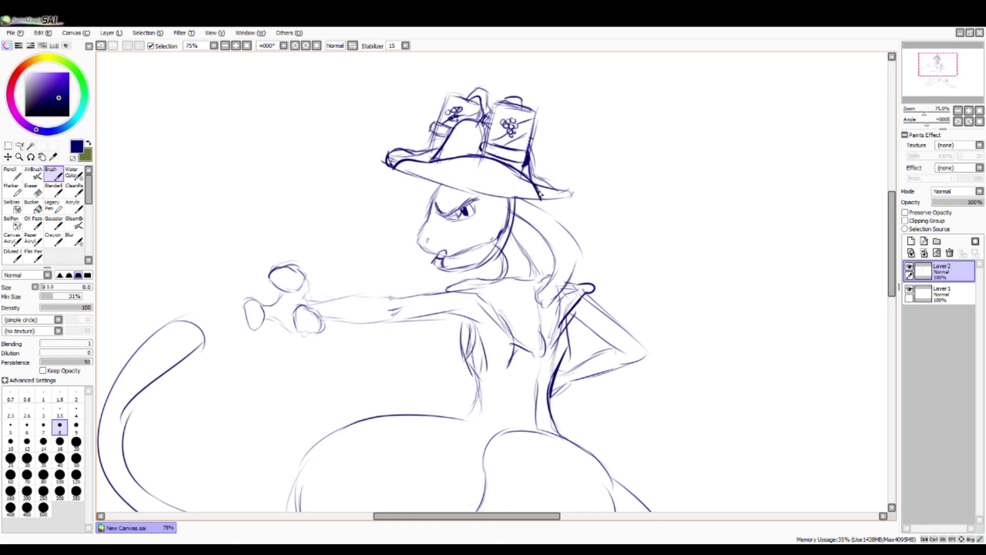
key("e")
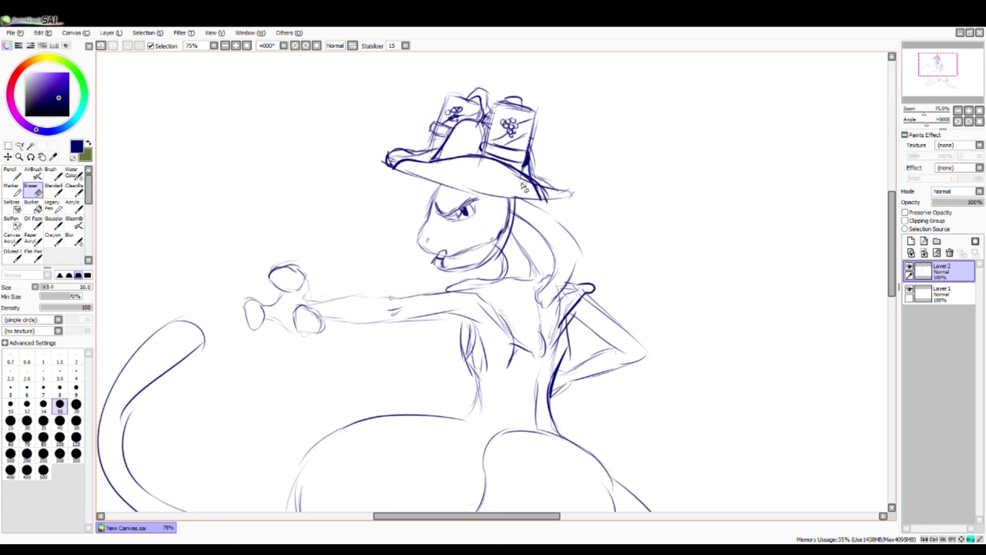
mouse_move(531, 186)
left_mouse_down()
mouse_move(540, 201)
mouse_move(554, 196)
mouse_move(549, 185)
mouse_move(570, 198)
mouse_move(554, 183)
left_mouse_up()
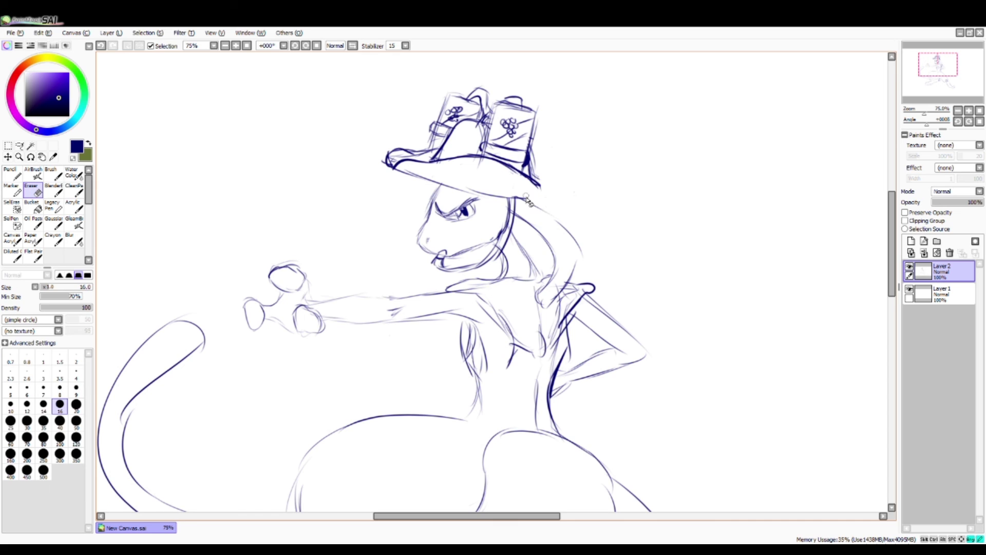
key("b")
mouse_move(536, 182)
left_mouse_down()
mouse_move(548, 203)
mouse_move(521, 210)
mouse_move(505, 200)
left_mouse_up()
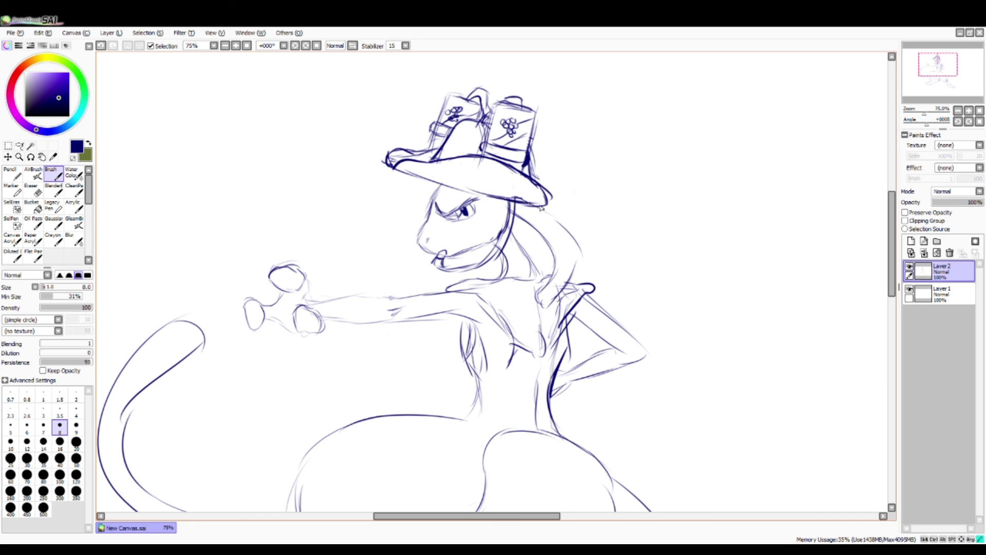
key("e")
key("b")
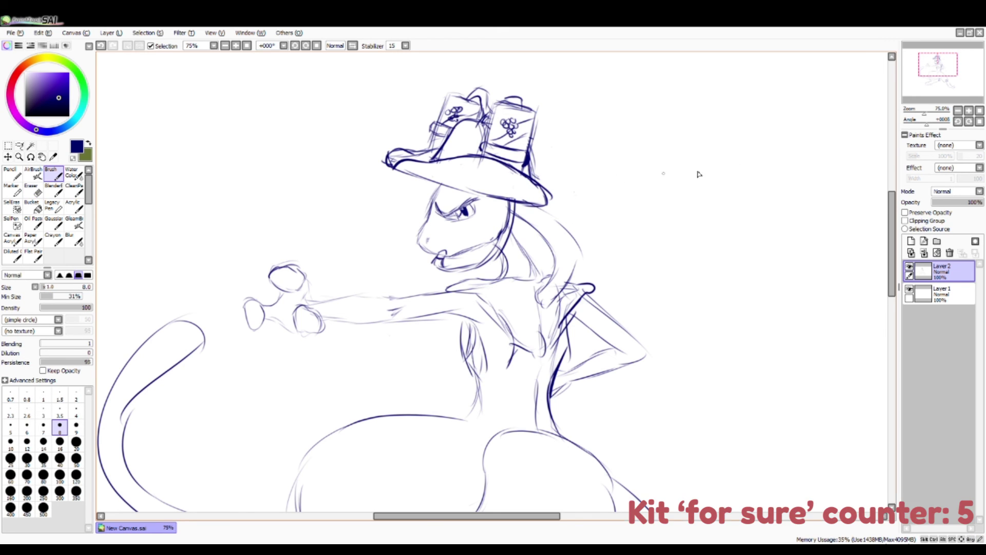
Zoom out to 33.33%, pan the view, and draw splash arcs from the paw along the tail
left_click(958, 111)
left_click(957, 111)
left_click_drag(954, 83, 947, 88)
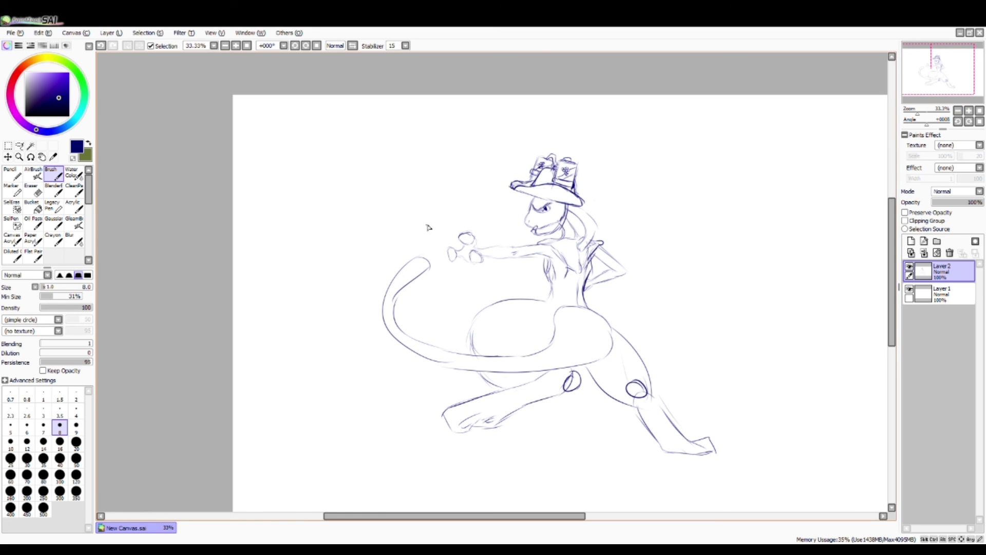
mouse_move(440, 223)
left_mouse_down()
mouse_move(396, 170)
mouse_move(381, 176)
left_mouse_up()
left_click_drag(355, 159, 377, 175)
mouse_move(455, 252)
left_mouse_down()
mouse_move(452, 277)
mouse_move(402, 316)
mouse_move(383, 356)
left_mouse_up()
mouse_move(428, 270)
left_mouse_down()
mouse_move(374, 321)
mouse_move(377, 397)
left_mouse_up()
Draw a can outline with elliptical rim, grape cluster and diagonal stripes, plus another splash line
left_click_drag(327, 241, 344, 282)
left_click_drag(326, 241, 365, 218)
mouse_move(365, 217)
left_mouse_down()
mouse_move(360, 277)
mouse_move(342, 267)
mouse_move(349, 291)
mouse_move(380, 270)
left_mouse_up()
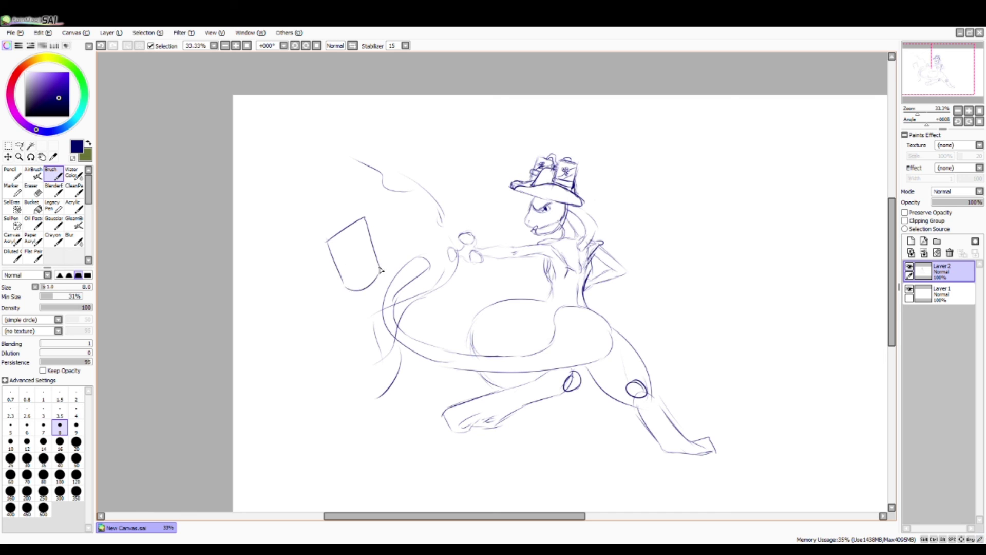
mouse_move(327, 240)
left_mouse_down()
mouse_move(362, 220)
mouse_move(354, 253)
left_mouse_up()
mouse_move(359, 250)
left_mouse_down()
mouse_move(374, 276)
mouse_move(342, 259)
mouse_move(338, 273)
mouse_move(363, 227)
left_mouse_up()
mouse_move(361, 269)
left_mouse_down()
mouse_move(377, 229)
mouse_move(353, 219)
mouse_move(334, 243)
mouse_move(357, 232)
mouse_move(343, 237)
left_mouse_up()
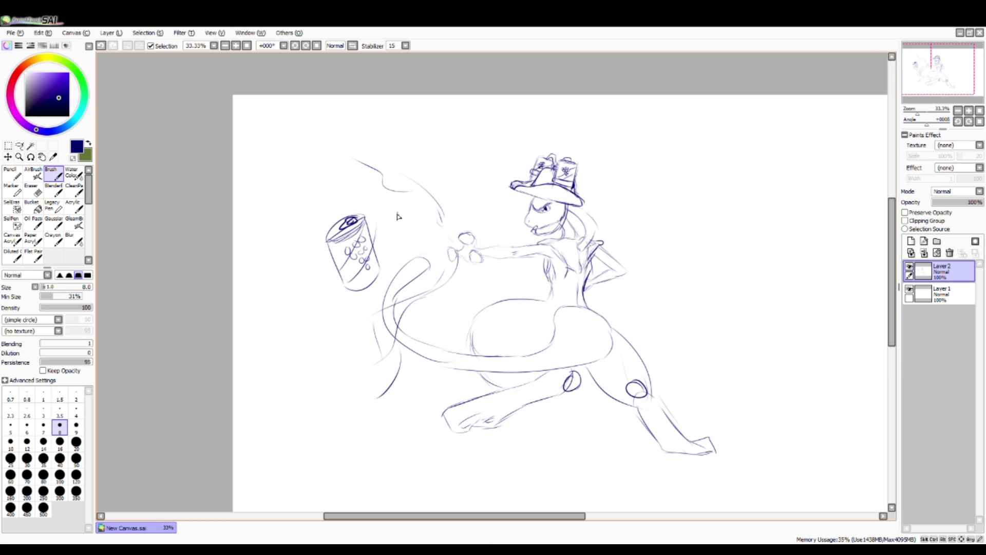
mouse_move(409, 231)
left_mouse_down()
mouse_move(314, 177)
mouse_move(287, 212)
mouse_move(294, 259)
left_mouse_up()
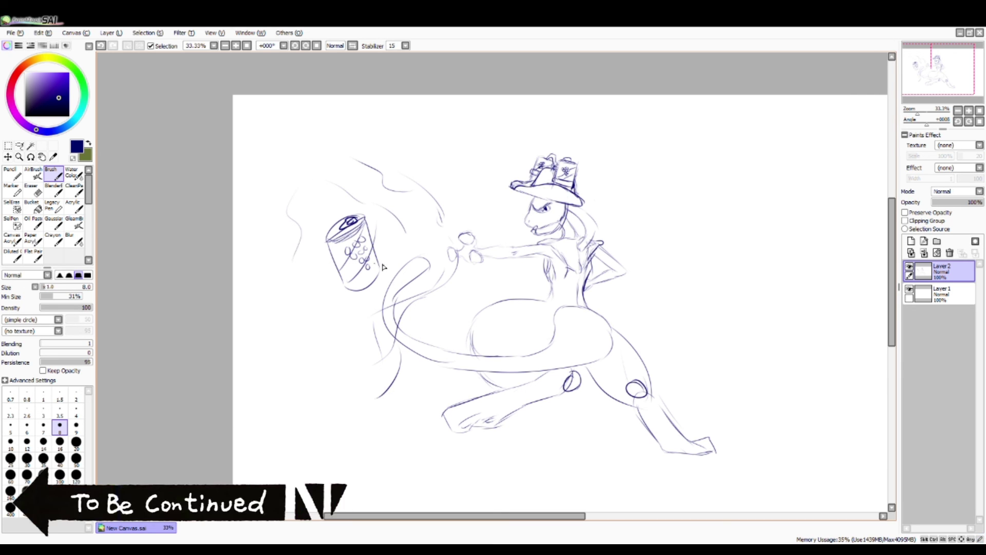